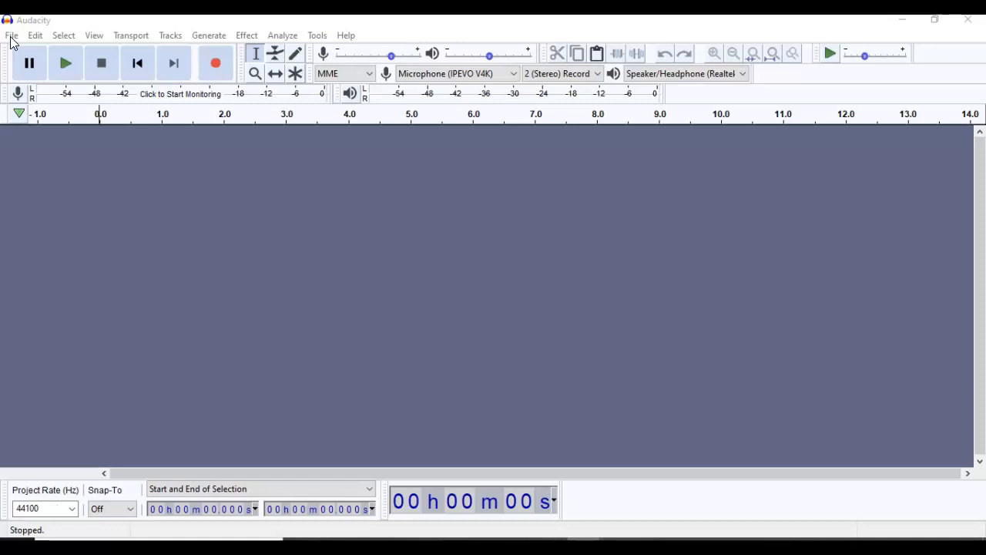
- Open the project file HiddenMsgNum702364_V3.aup from the AudioMag folder
{"action": "left_click", "coordinate": [11, 36]}
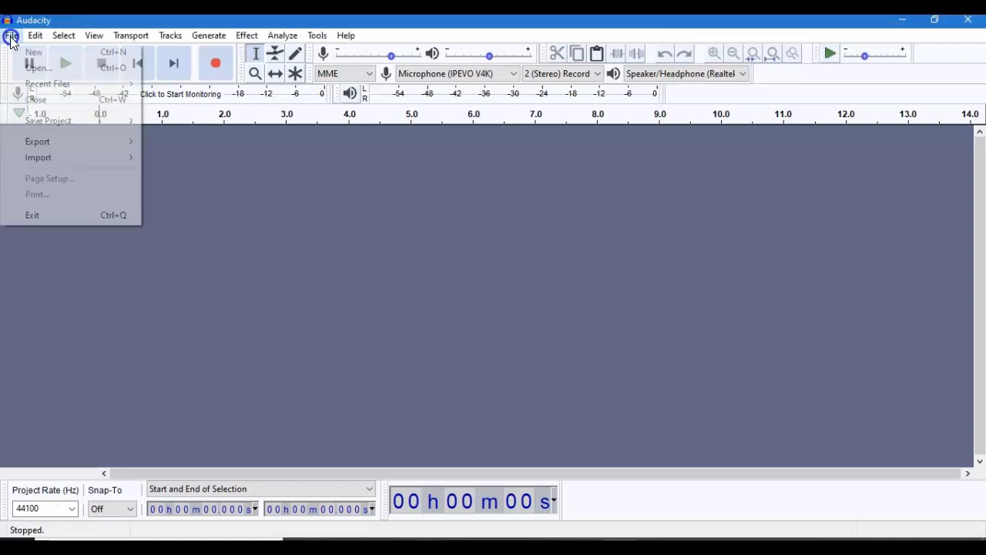
{"action": "left_click", "coordinate": [42, 66]}
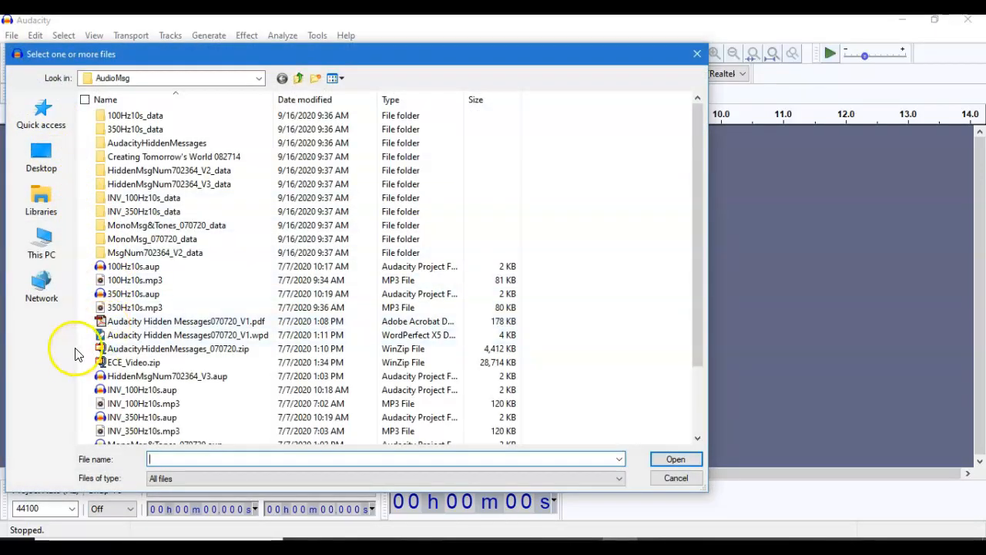
{"action": "double_click", "coordinate": [179, 377]}
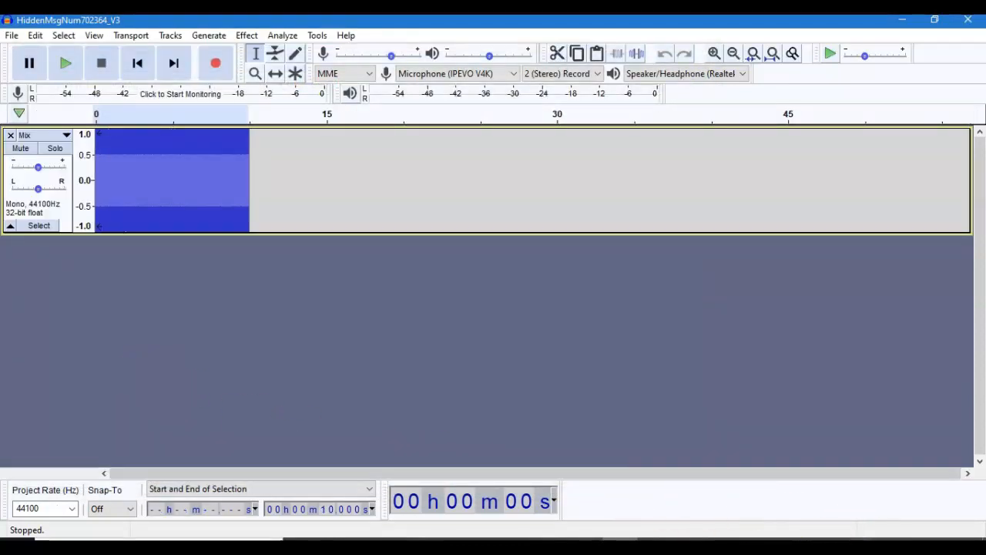
- Set the computer's speaker volume to 61 and listen to most of the Mix track before stopping playback
{"action": "left_click", "coordinate": [886, 546]}
{"action": "left_click", "coordinate": [876, 516]}
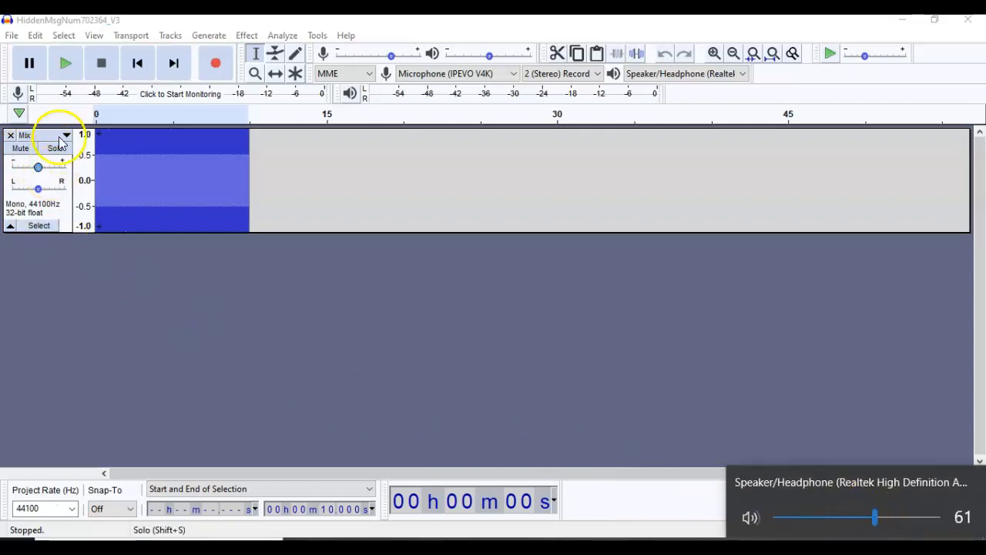
{"action": "left_click", "coordinate": [64, 65]}
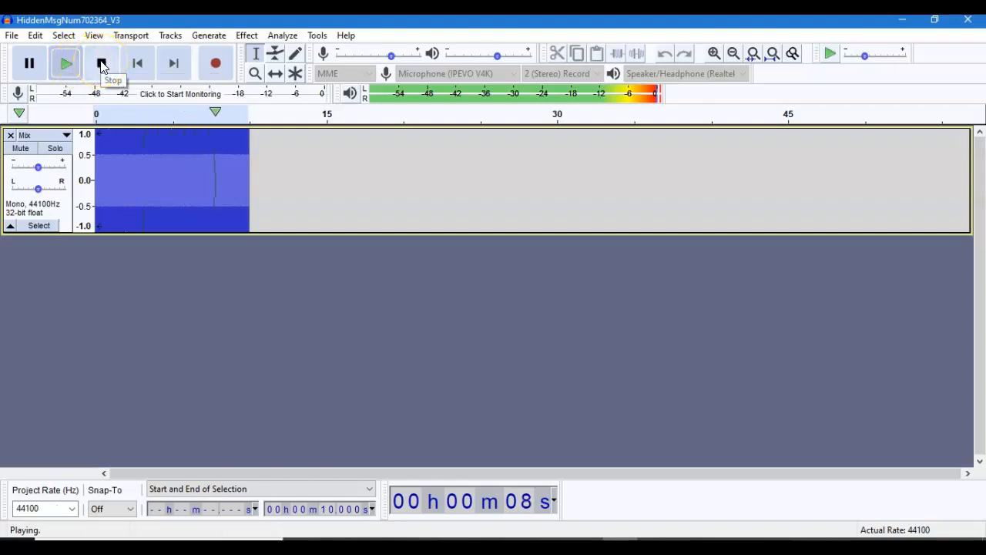
{"action": "left_click", "coordinate": [102, 65]}
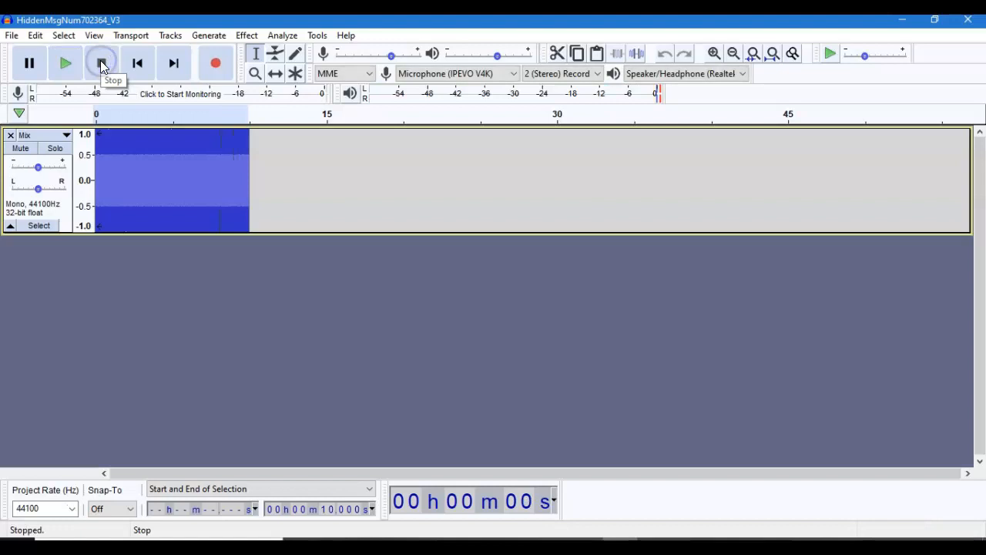
- Plot the frequency spectrum of the whole Mix track and widen the analysis window
{"action": "left_click", "coordinate": [31, 228]}
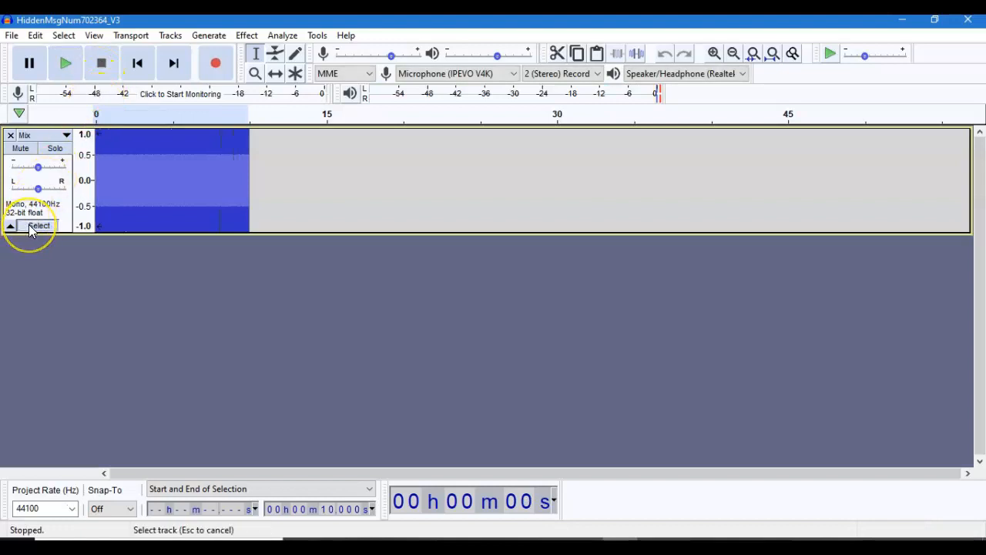
{"action": "left_click", "coordinate": [279, 36]}
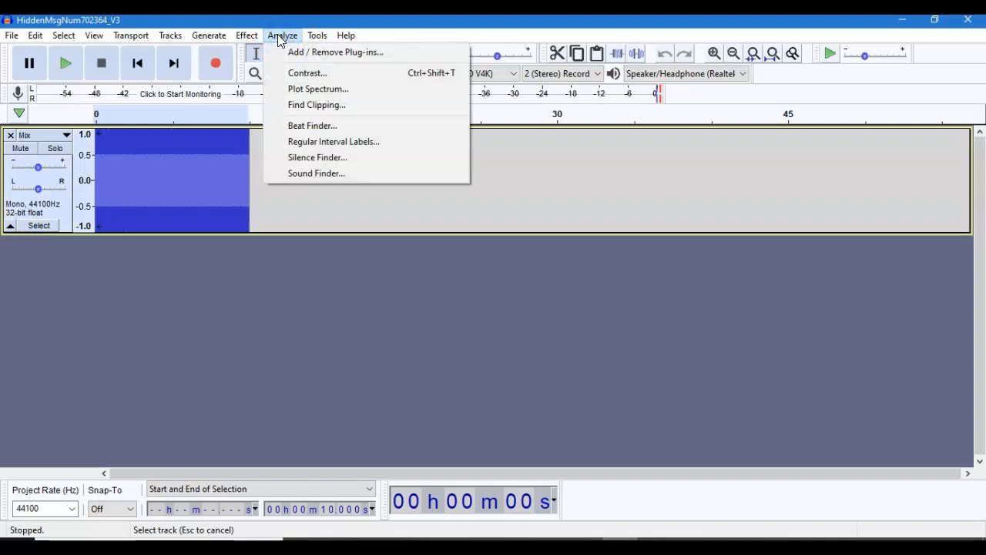
{"action": "left_click", "coordinate": [301, 89]}
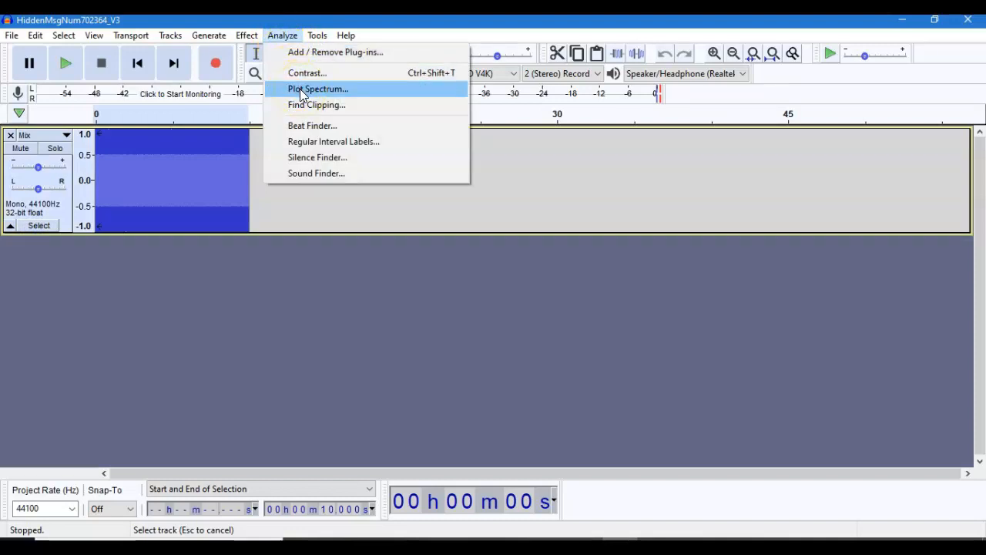
{"action": "left_click", "coordinate": [302, 90]}
{"action": "left_click_drag", "start_coordinate": [667, 189], "coordinate": [960, 158]}
{"action": "left_click", "coordinate": [468, 231]}
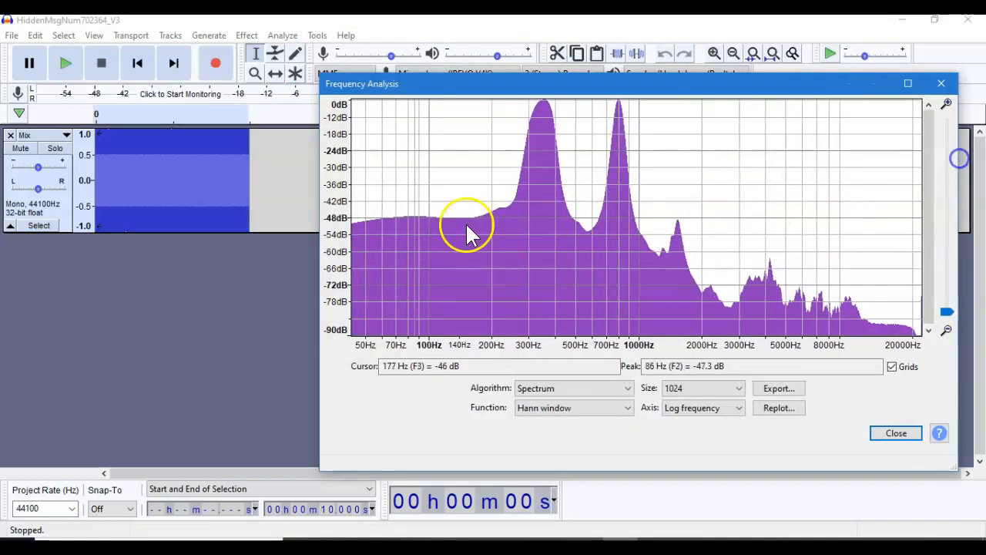
{"action": "left_click_drag", "start_coordinate": [319, 257], "coordinate": [49, 254]}
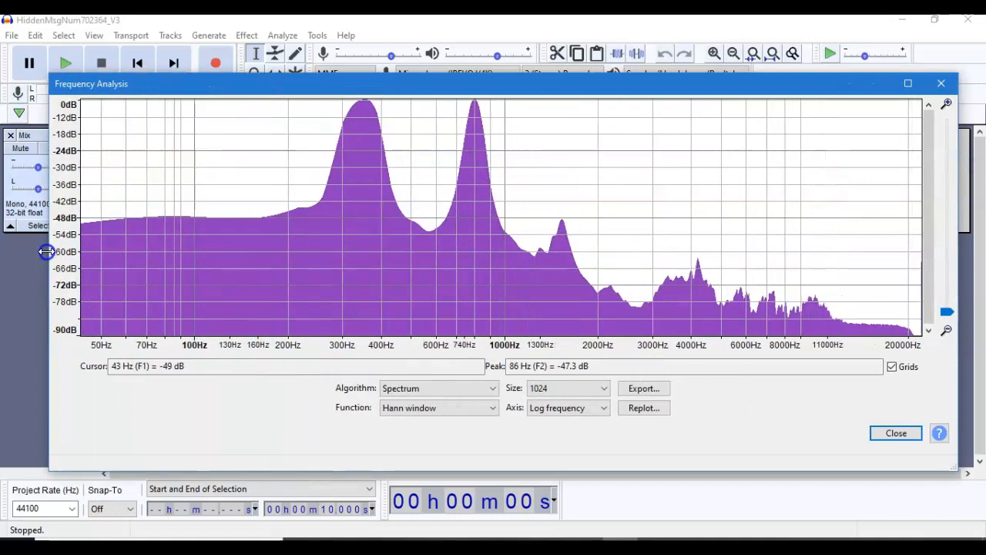
- Read the frequency of the second tall peak in the spectrum plot and close the analysis
{"action": "left_click", "coordinate": [475, 104]}
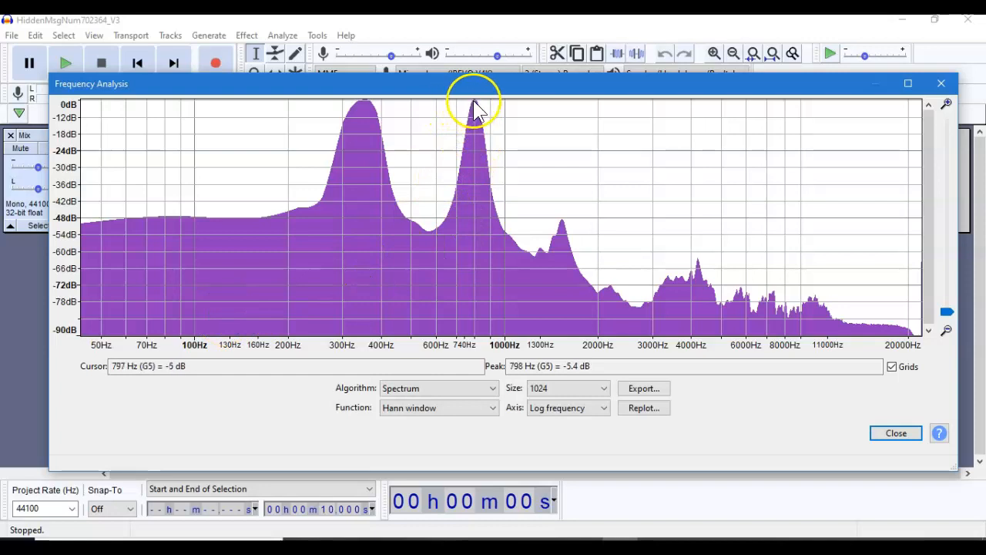
{"action": "left_click", "coordinate": [474, 105]}
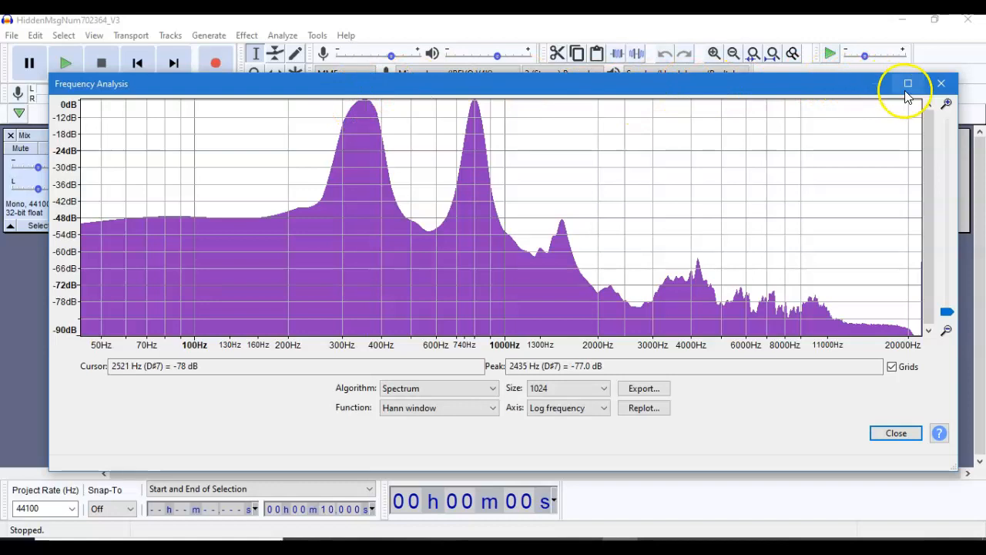
{"action": "left_click", "coordinate": [942, 84]}
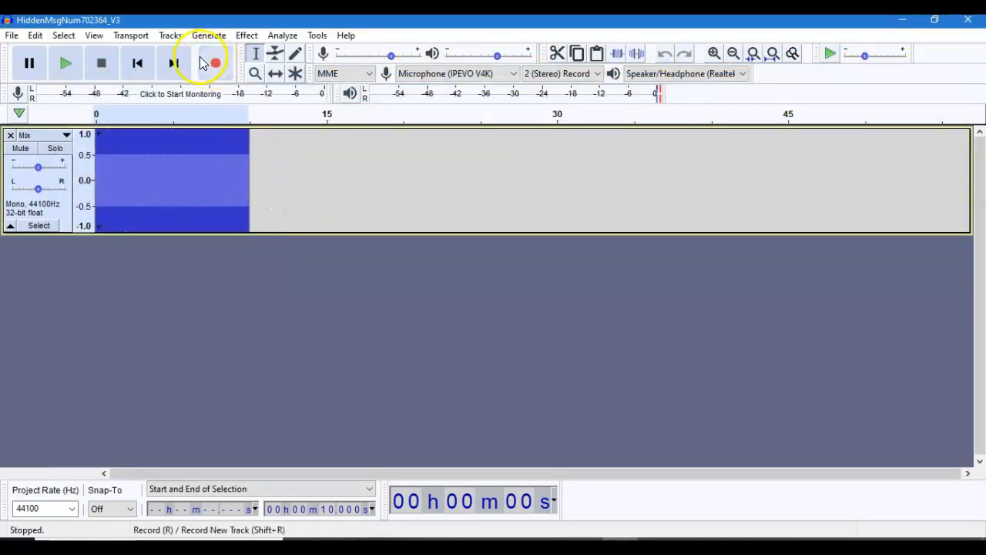
- Start the Filter Curve EQ effect on the Mix track and flatten its existing curve
{"action": "left_click", "coordinate": [246, 36]}
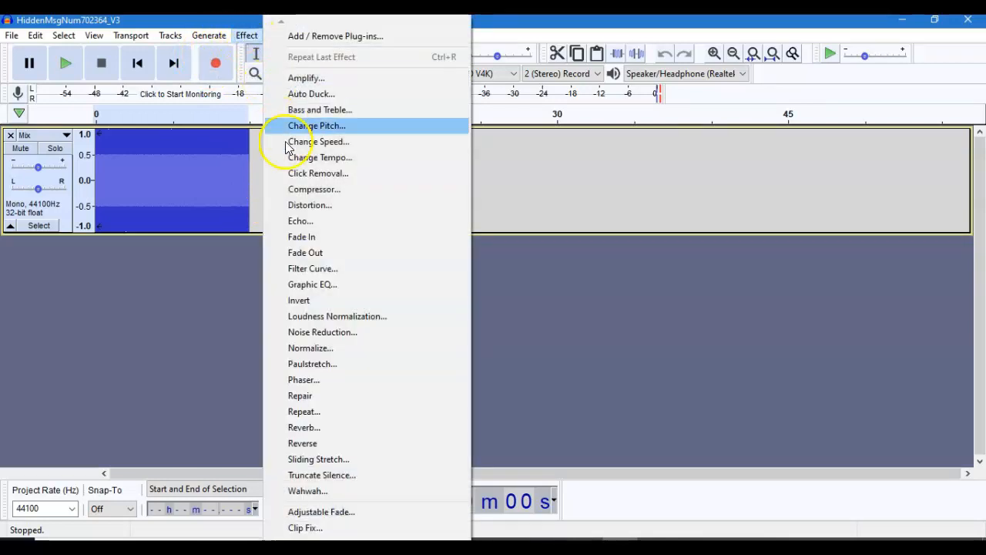
{"action": "left_click", "coordinate": [306, 269]}
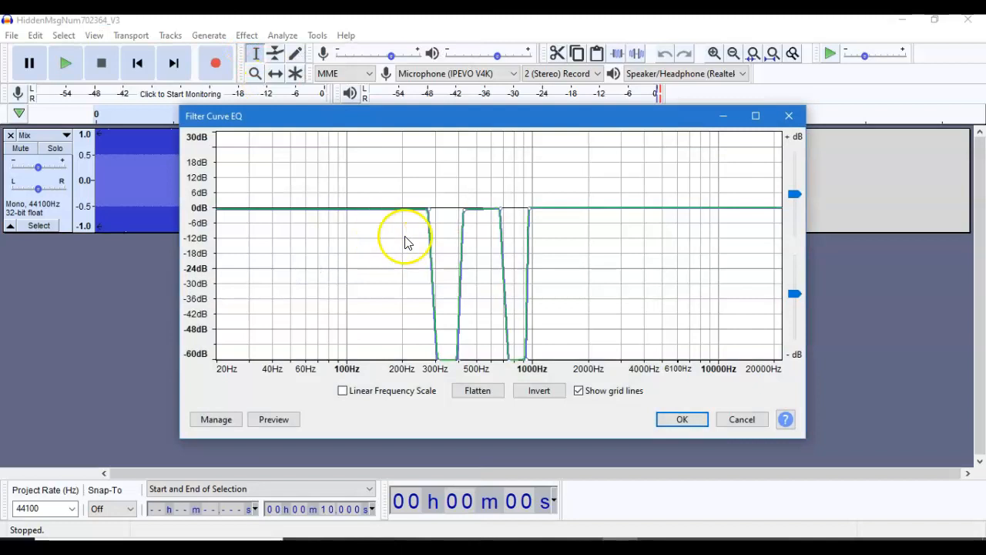
{"action": "left_click", "coordinate": [477, 392]}
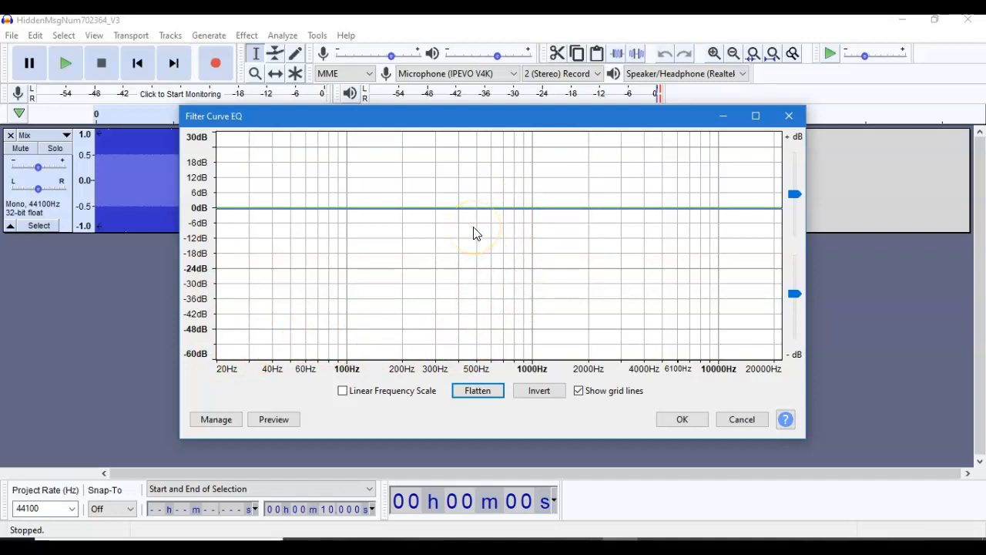
- Shape a notch in the filter curve that drops from 0 dB to -60 dB between about 700 and 900 Hz
{"action": "left_click", "coordinate": [524, 209]}
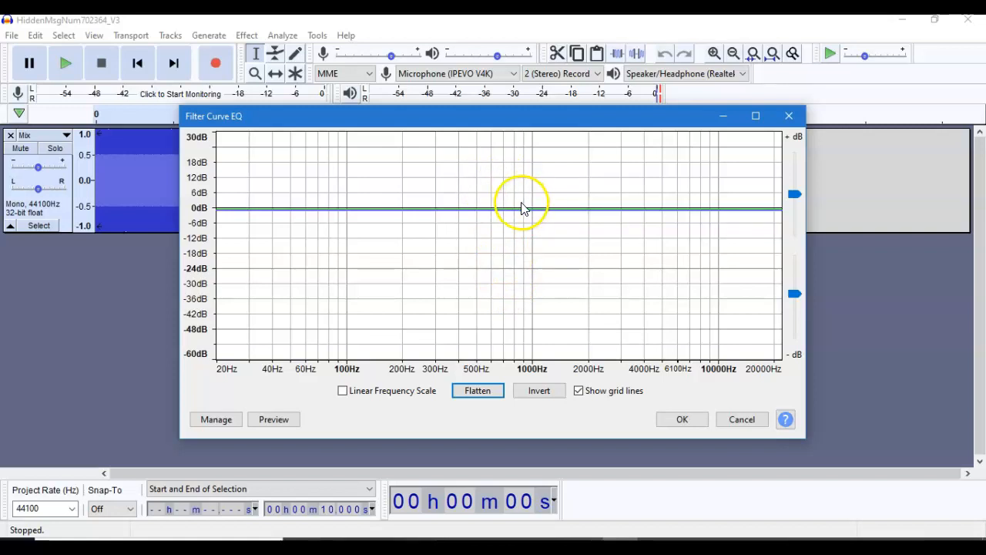
{"action": "left_click", "coordinate": [503, 215]}
{"action": "left_click", "coordinate": [497, 215]}
{"action": "left_click_drag", "start_coordinate": [505, 210], "coordinate": [507, 358]}
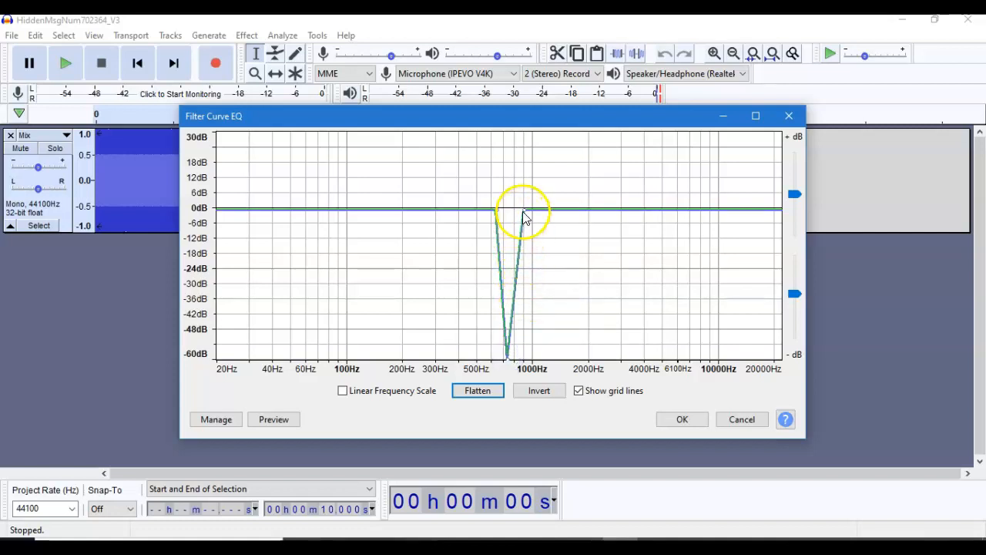
{"action": "left_click_drag", "start_coordinate": [523, 215], "coordinate": [524, 360]}
{"action": "left_click", "coordinate": [532, 208]}
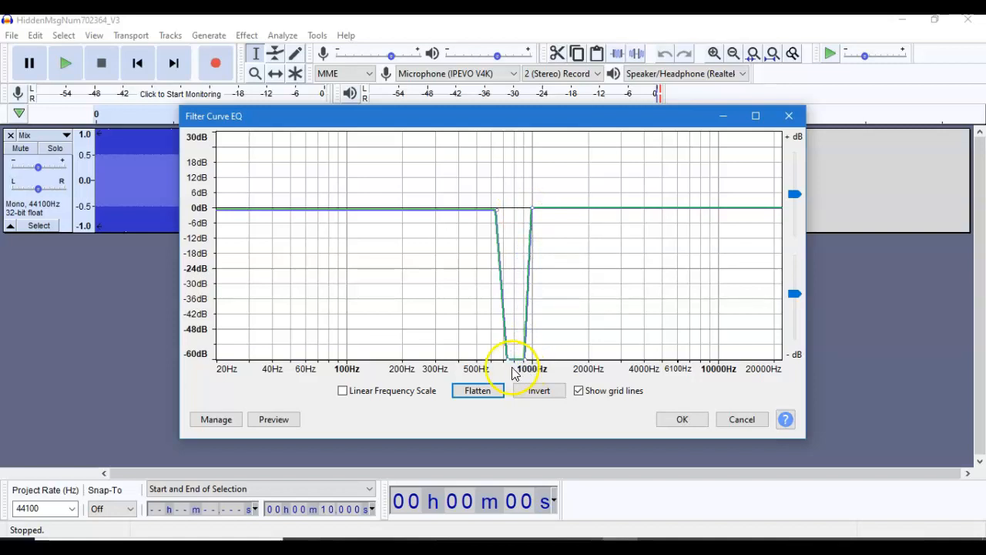
{"action": "left_click_drag", "start_coordinate": [507, 356], "coordinate": [502, 360]}
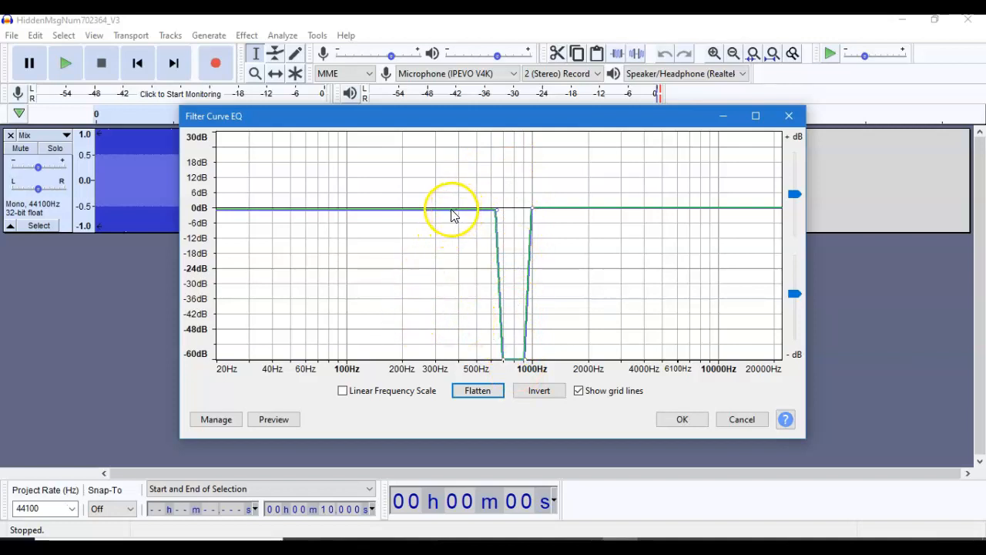
- Shape a second notch down to -60 dB between about 300 and 400 Hz and apply the filter curve
{"action": "left_click", "coordinate": [447, 211]}
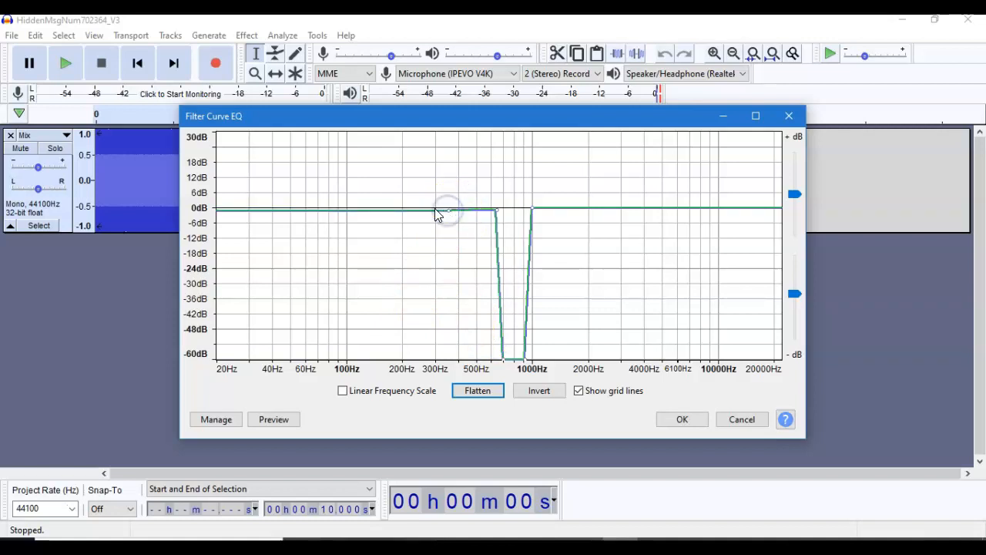
{"action": "left_click", "coordinate": [437, 210]}
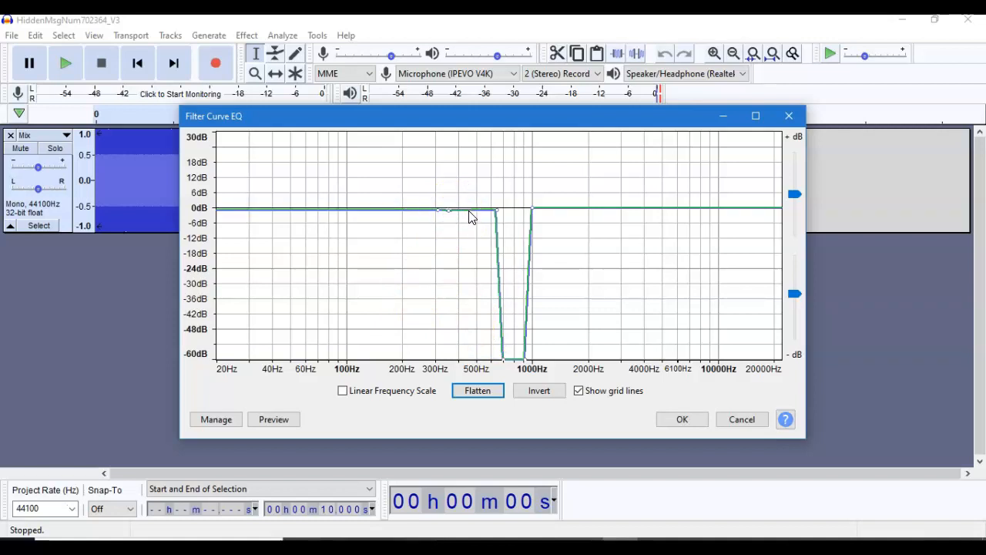
{"action": "left_click", "coordinate": [474, 208]}
{"action": "left_click_drag", "start_coordinate": [470, 209], "coordinate": [470, 359]}
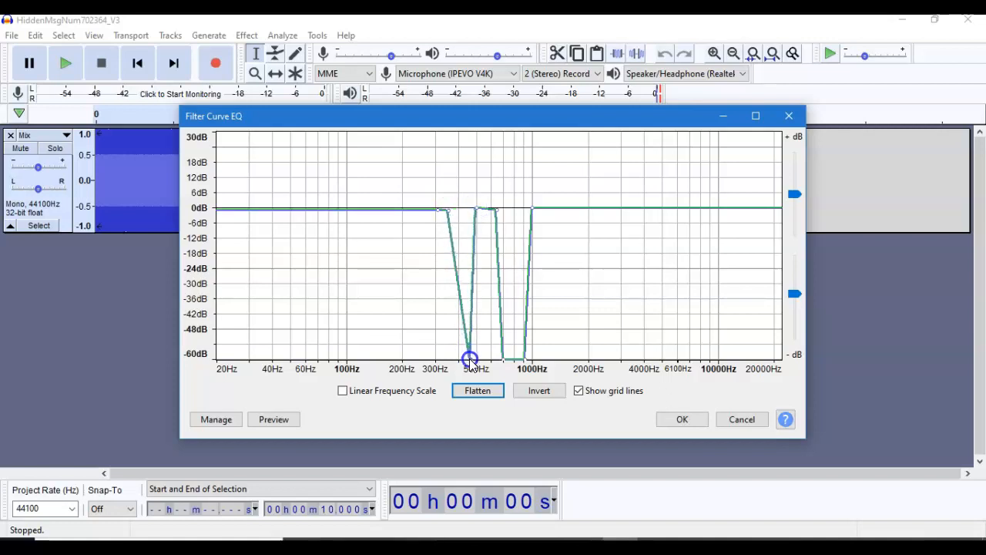
{"action": "left_click_drag", "start_coordinate": [471, 359], "coordinate": [460, 360]}
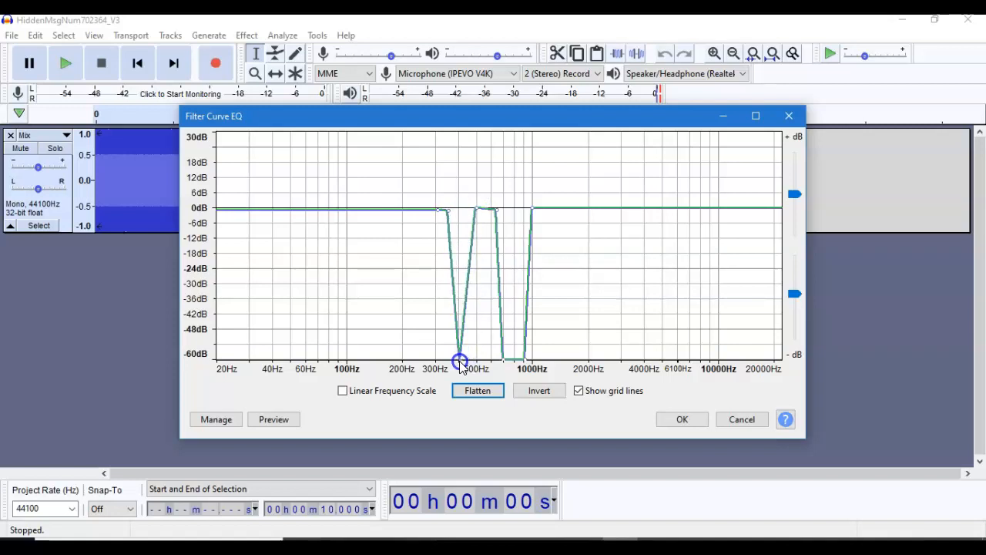
{"action": "left_click", "coordinate": [432, 211]}
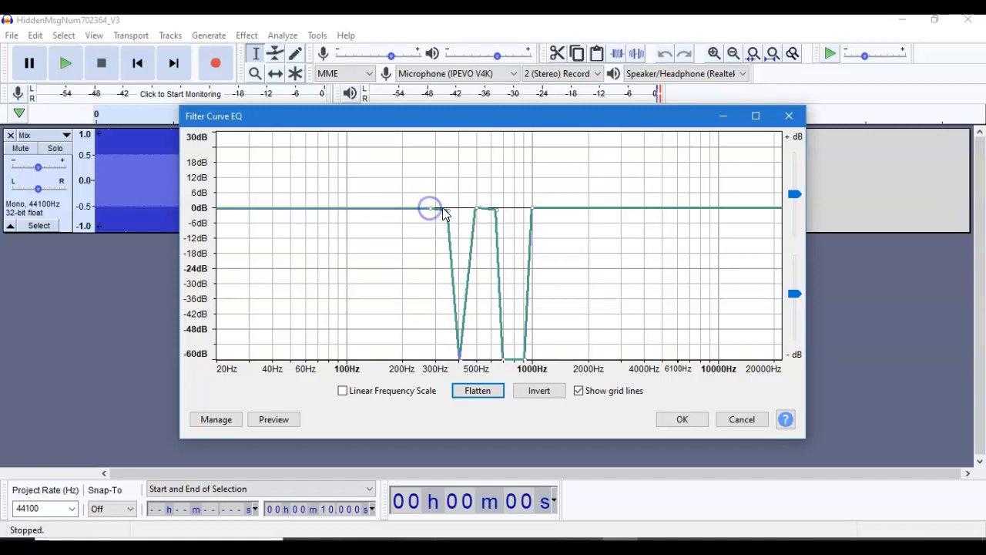
{"action": "left_click_drag", "start_coordinate": [449, 215], "coordinate": [435, 359]}
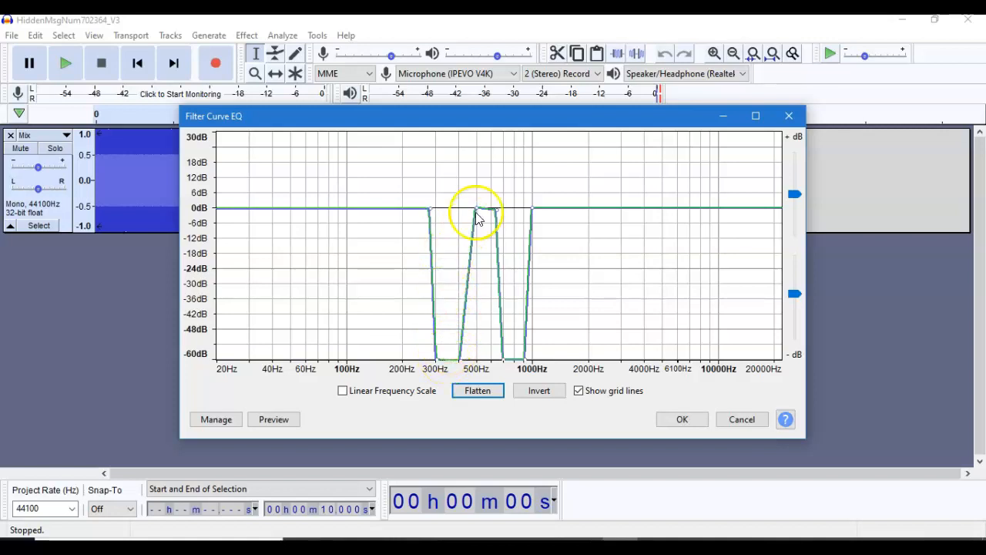
{"action": "left_click_drag", "start_coordinate": [476, 207], "coordinate": [432, 208]}
{"action": "left_click", "coordinate": [430, 209]}
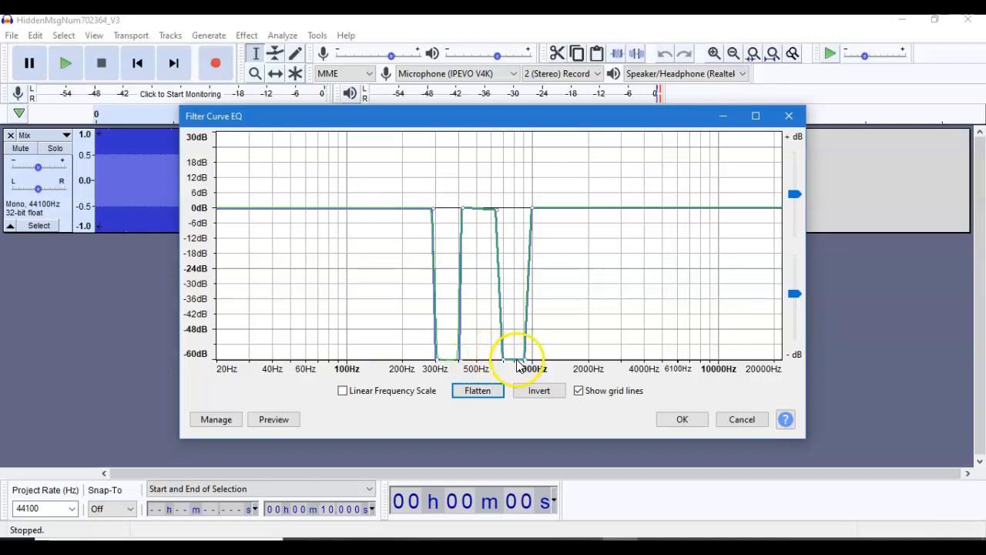
{"action": "left_click", "coordinate": [681, 420]}
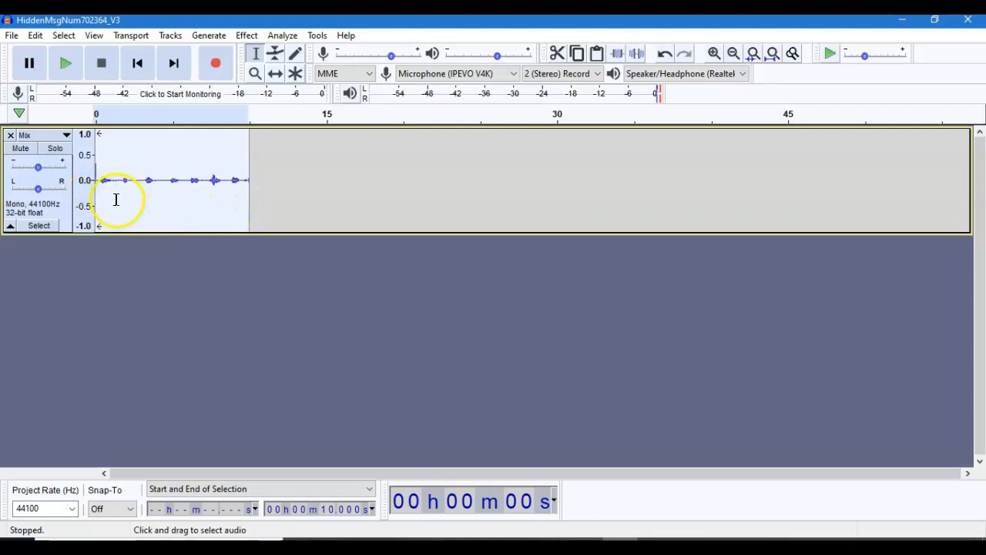
- Cut the noise spike off the end of the Mix track, deleting everything from about 9.735 s onward
{"action": "left_click", "coordinate": [40, 228]}
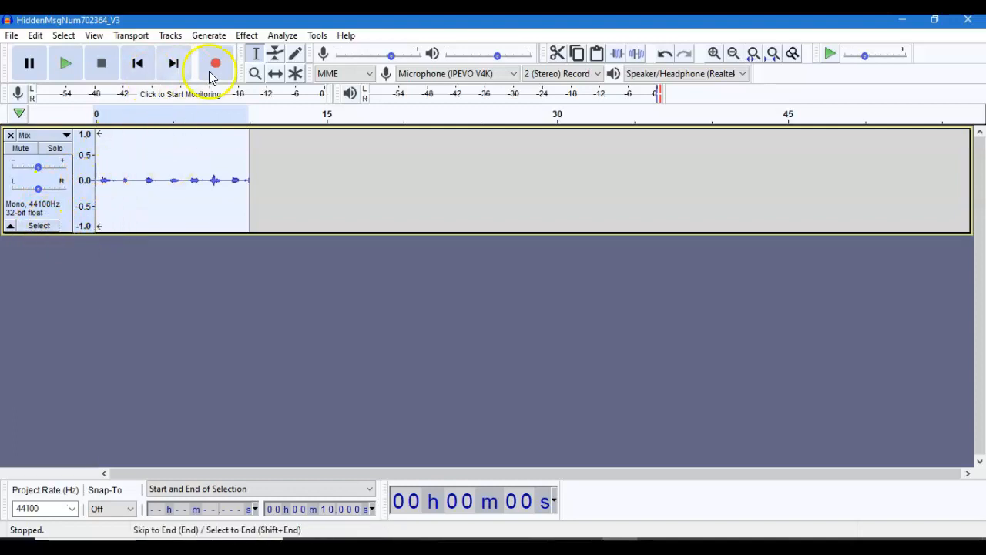
{"action": "left_click", "coordinate": [255, 74]}
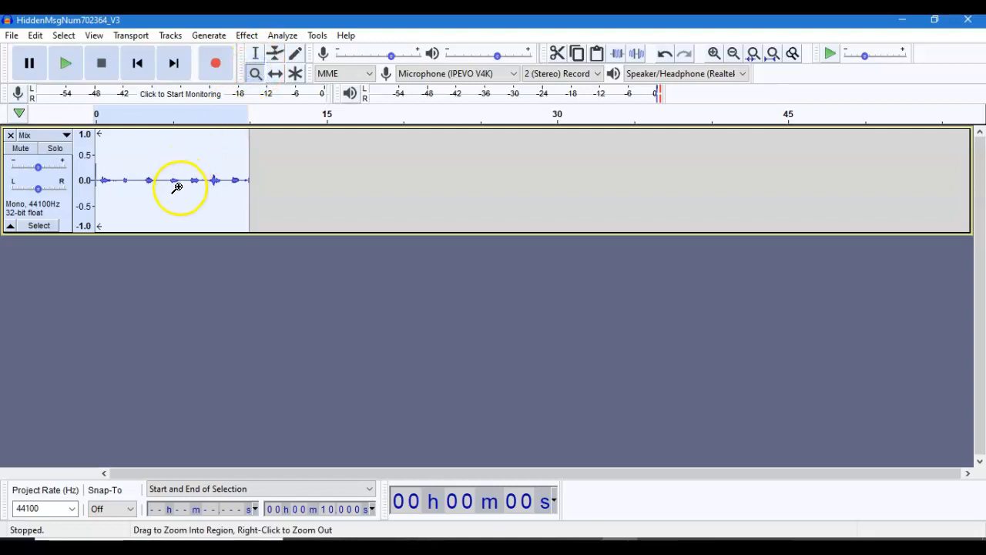
{"action": "left_click", "coordinate": [176, 187]}
{"action": "left_click", "coordinate": [178, 187]}
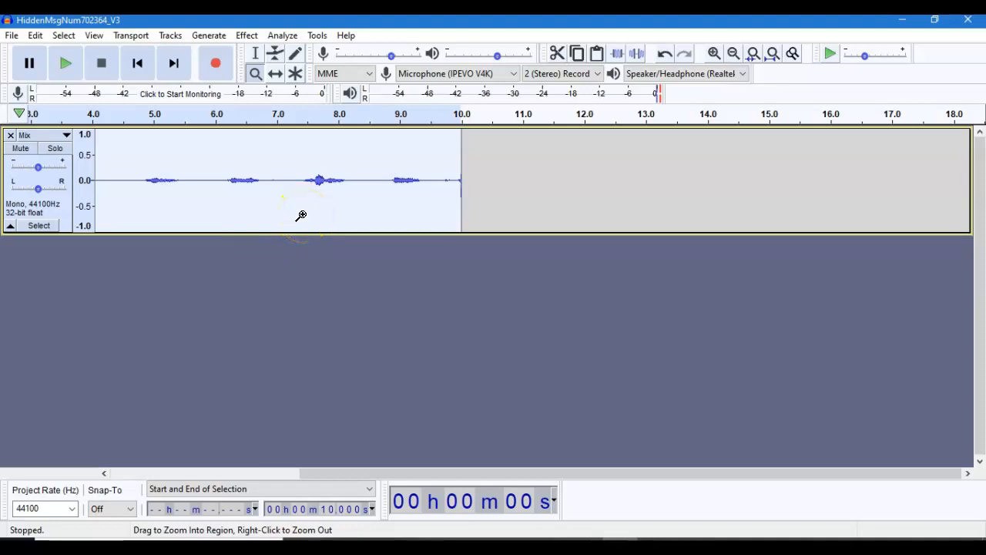
{"action": "key", "text": "Home"}
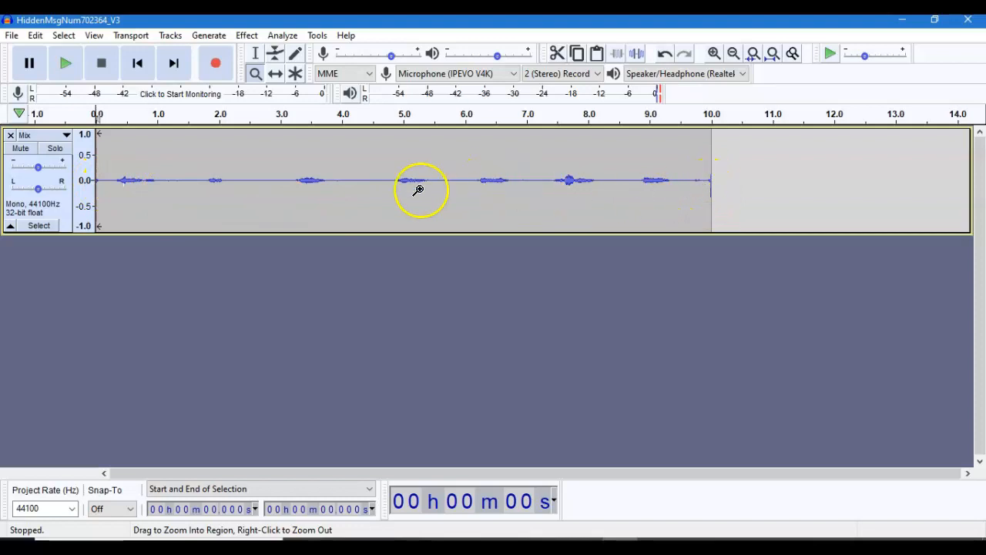
{"action": "left_click", "coordinate": [256, 56]}
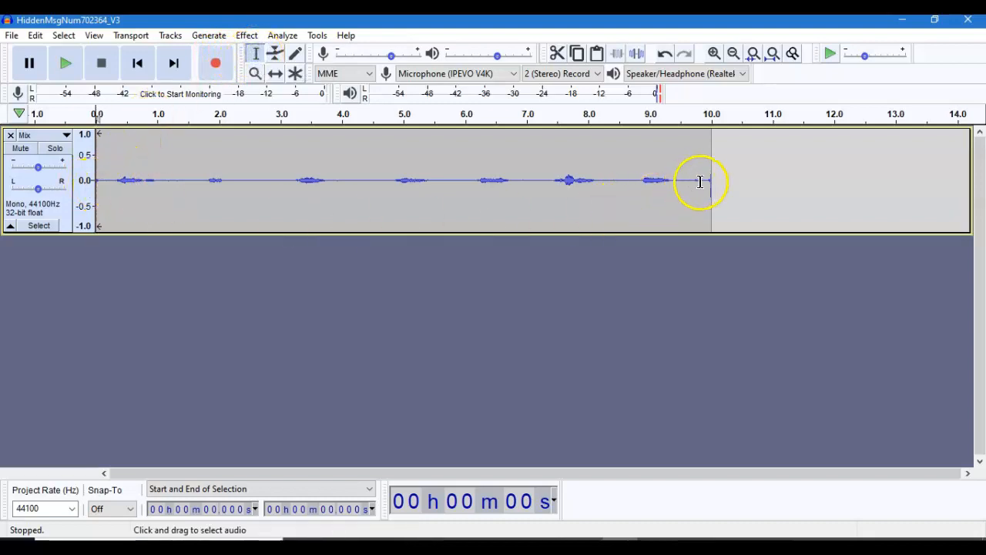
{"action": "left_click_drag", "start_coordinate": [694, 184], "coordinate": [732, 187]}
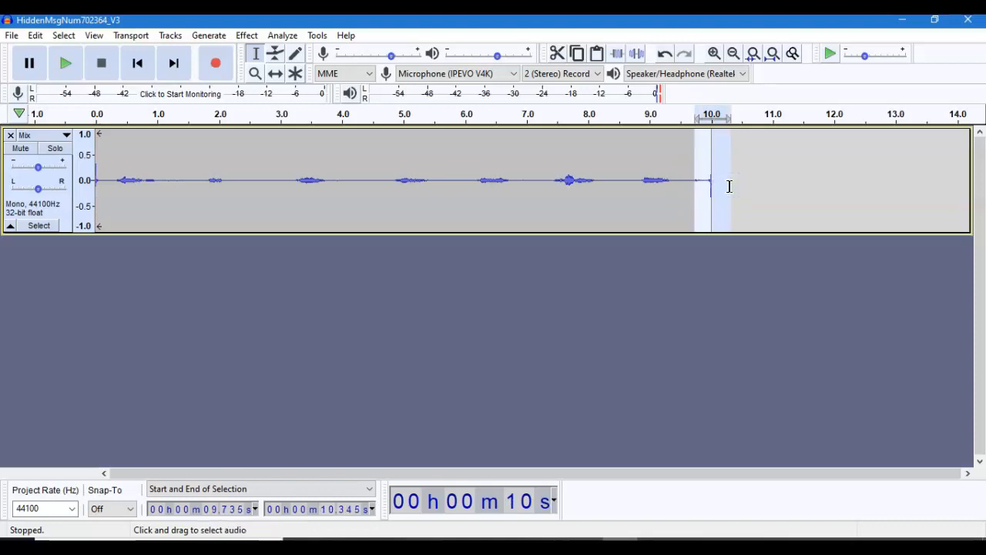
{"action": "key", "text": "Delete"}
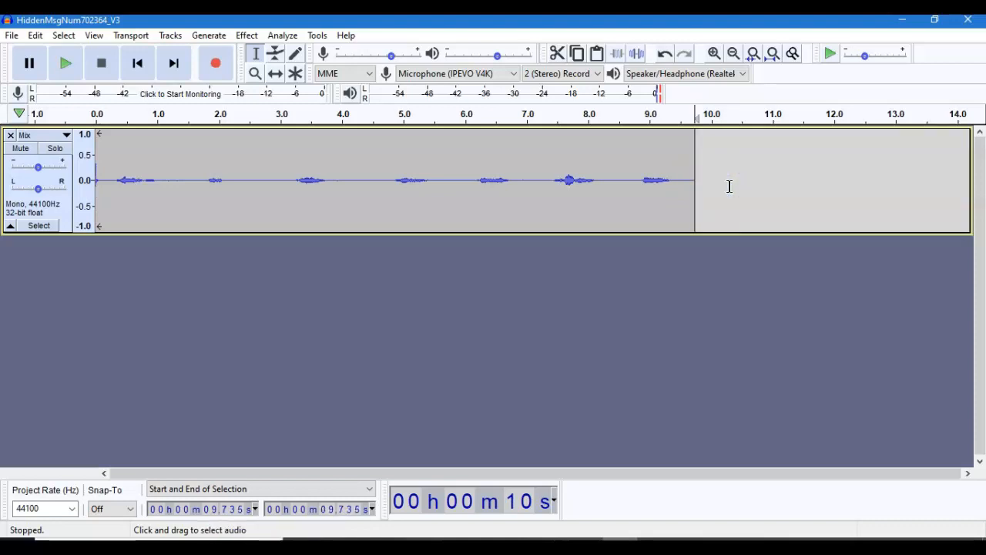
- Delete the noise spike at the start of the Mix track, removing about the first 0.117 s
{"action": "left_click", "coordinate": [103, 181]}
{"action": "left_click_drag", "start_coordinate": [103, 183], "coordinate": [77, 192]}
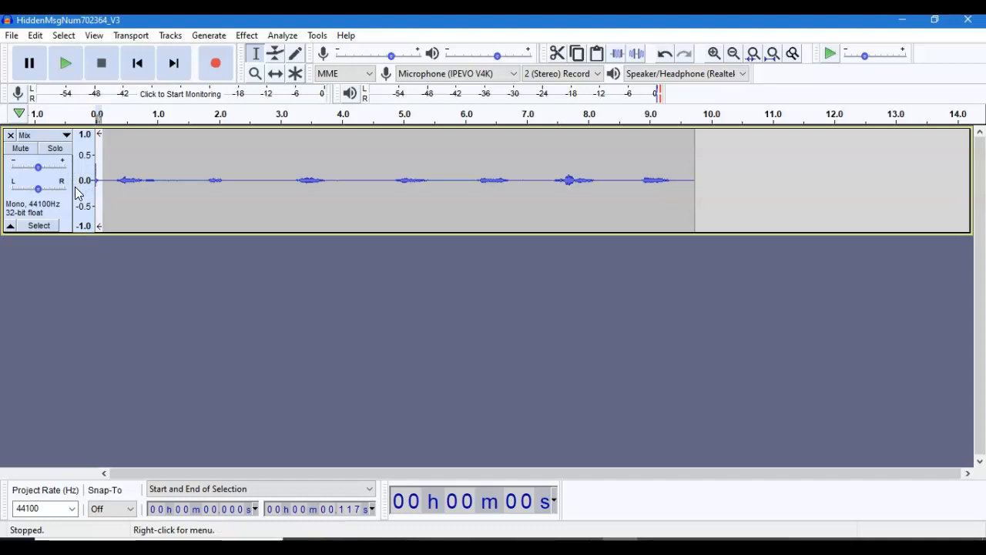
{"action": "key", "text": "Delete"}
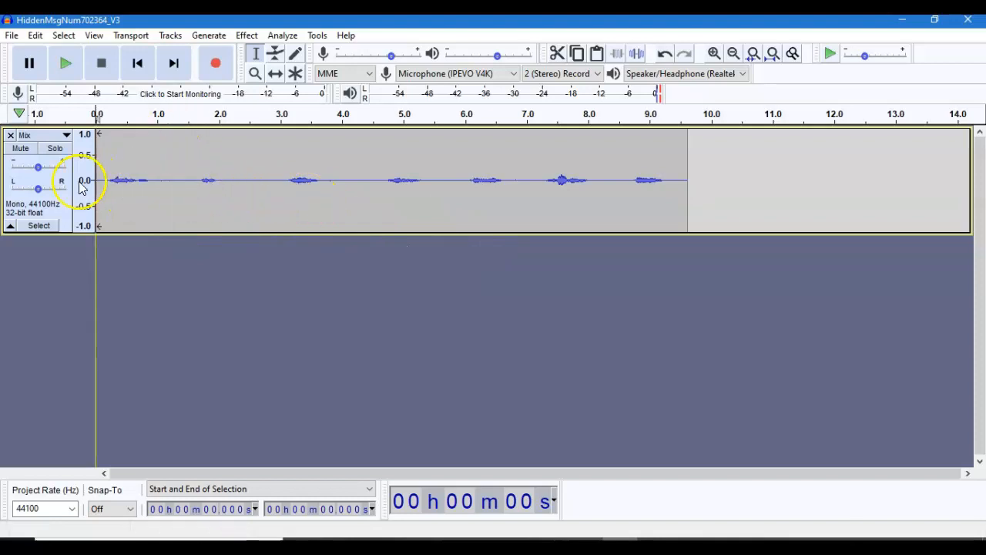
- Amplify the whole Mix track by 9.916 dB to a new peak amplitude of 0.0 dB
{"action": "left_click", "coordinate": [31, 225]}
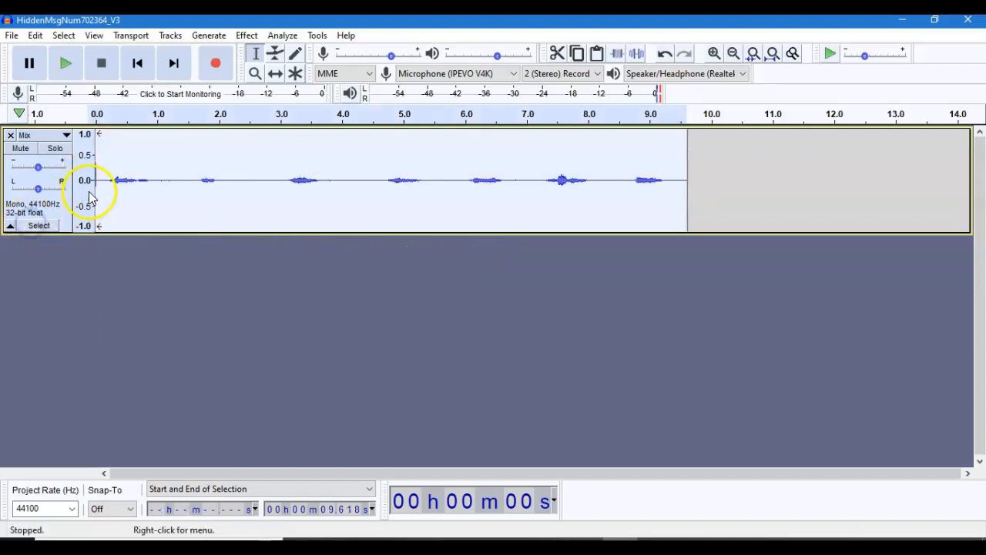
{"action": "left_click", "coordinate": [245, 36]}
{"action": "left_click", "coordinate": [299, 77]}
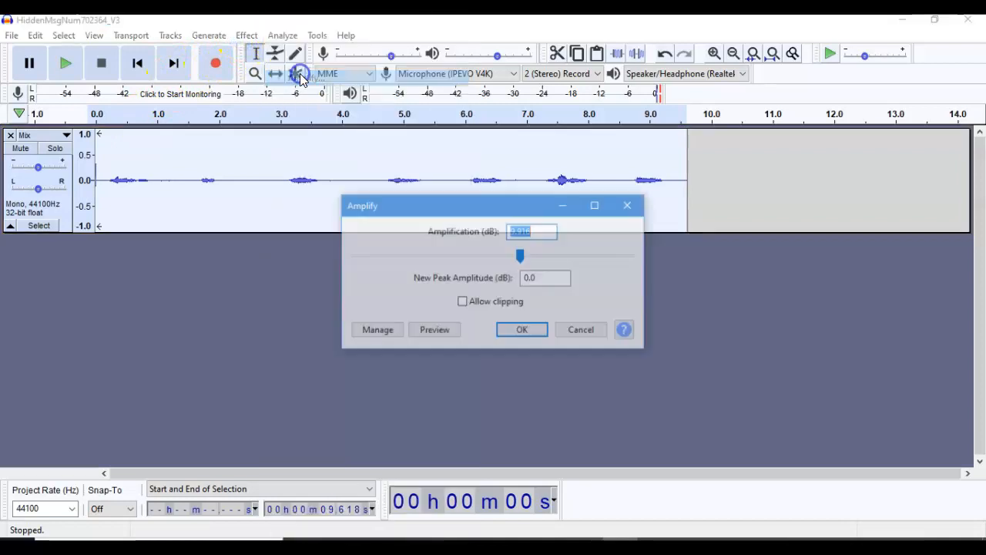
{"action": "left_click", "coordinate": [524, 331]}
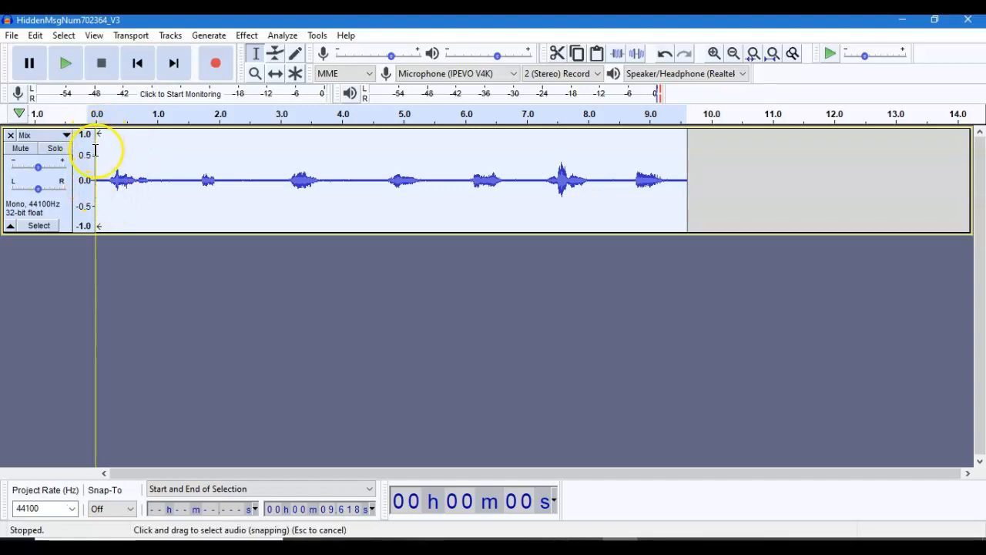
- Delete about the first 0.094 s of the amplified track to trim the remaining spike at its start
{"action": "left_click_drag", "start_coordinate": [98, 179], "coordinate": [80, 174]}
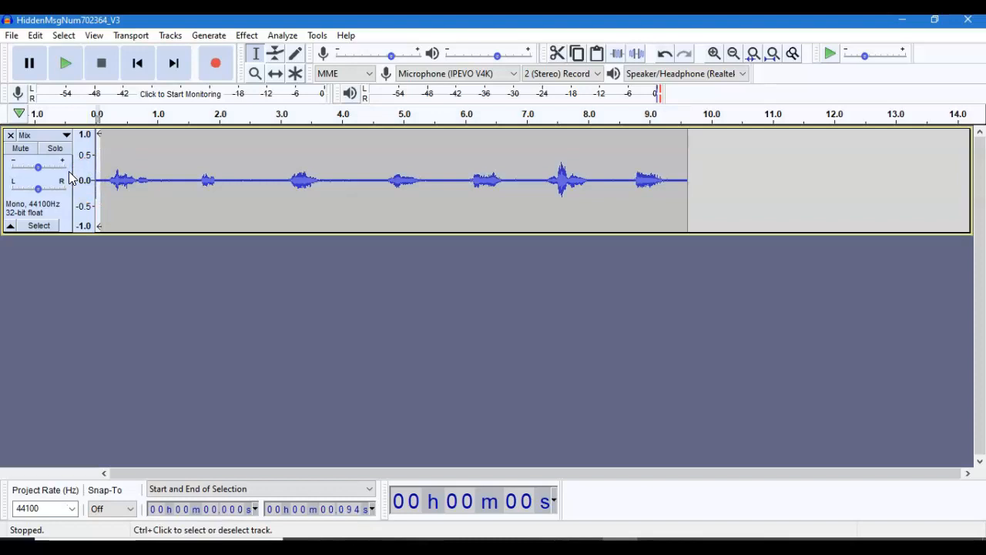
{"action": "key", "text": "Delete"}
{"action": "left_click", "coordinate": [148, 204]}
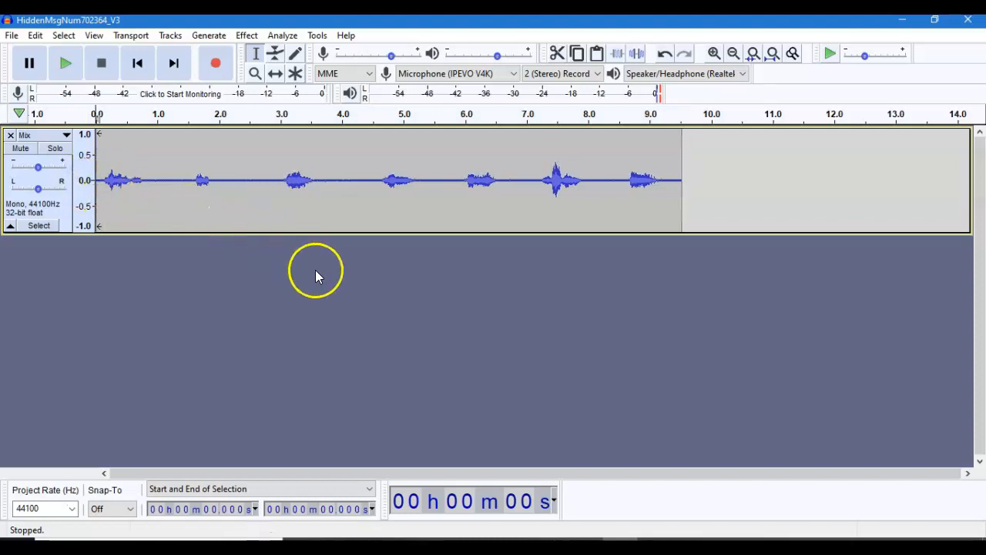
- Try to amplify the whole trimmed track again with a new peak amplitude of 0.0 dB
{"action": "left_click", "coordinate": [37, 225]}
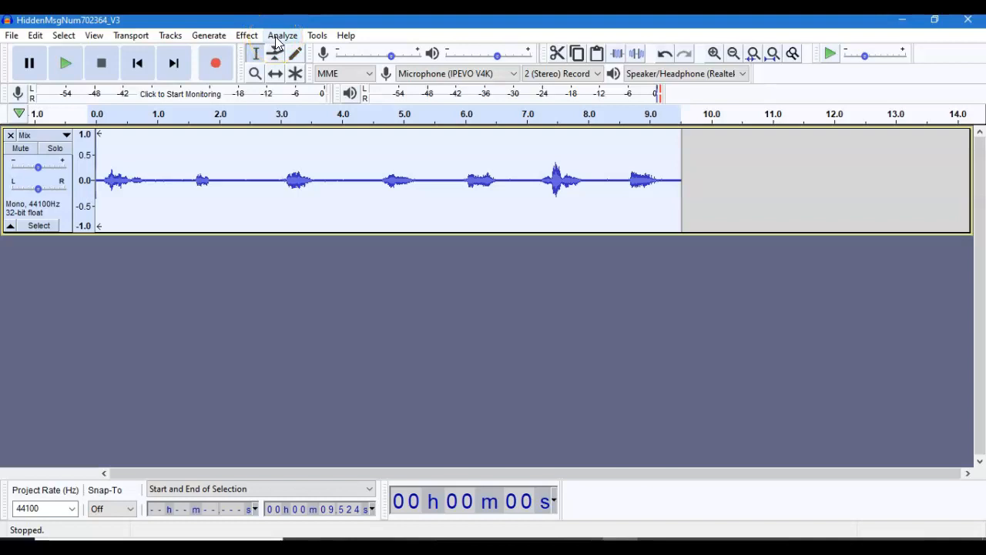
{"action": "left_click", "coordinate": [247, 35]}
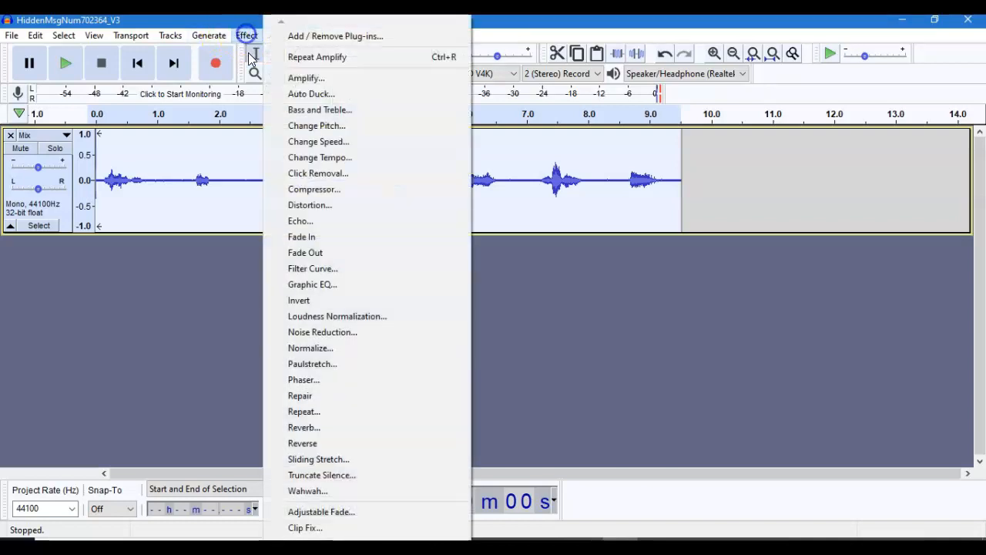
{"action": "left_click", "coordinate": [307, 78]}
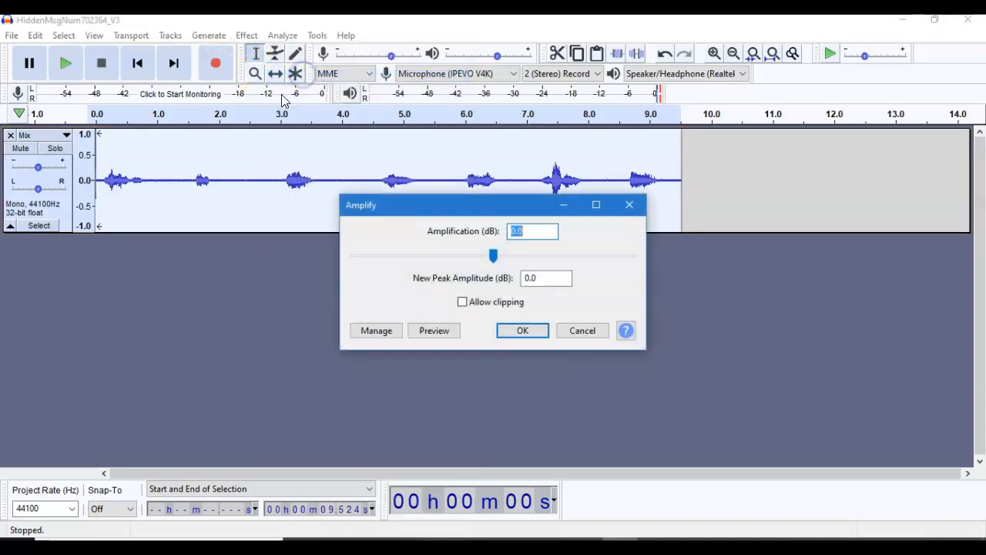
{"action": "left_click", "coordinate": [514, 330]}
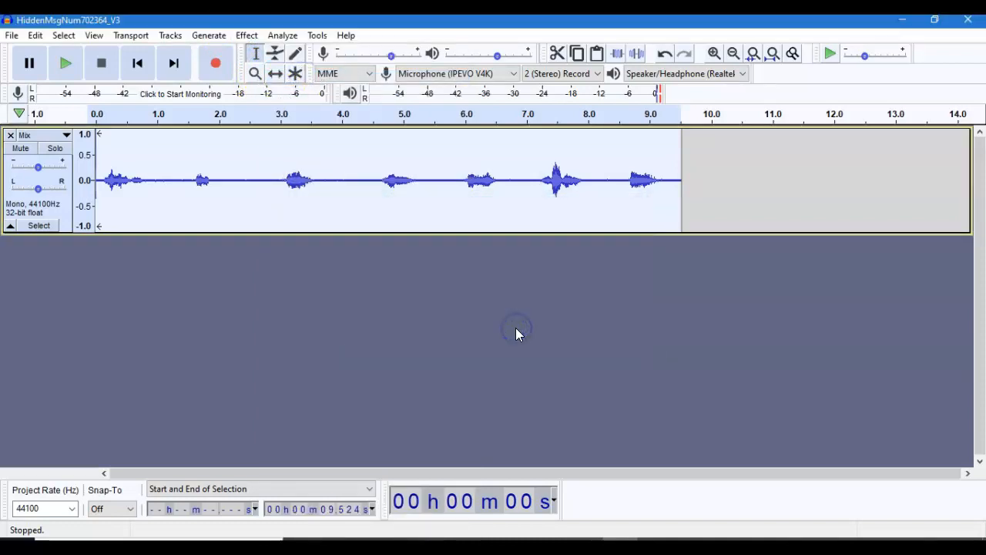
- Try to amplify the whole track with clipping allowed and amplification at 0.0 dB
{"action": "left_click", "coordinate": [98, 180]}
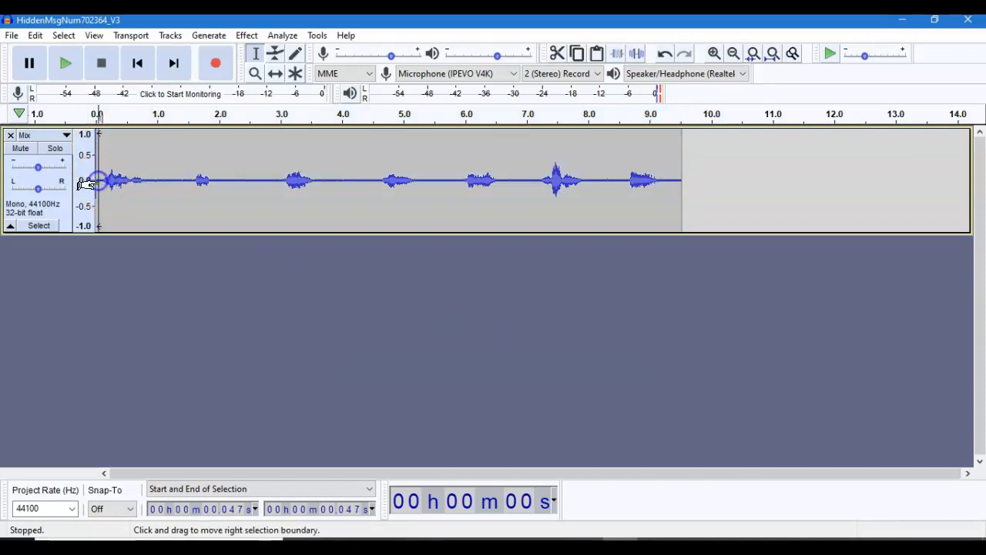
{"action": "left_click", "coordinate": [37, 224]}
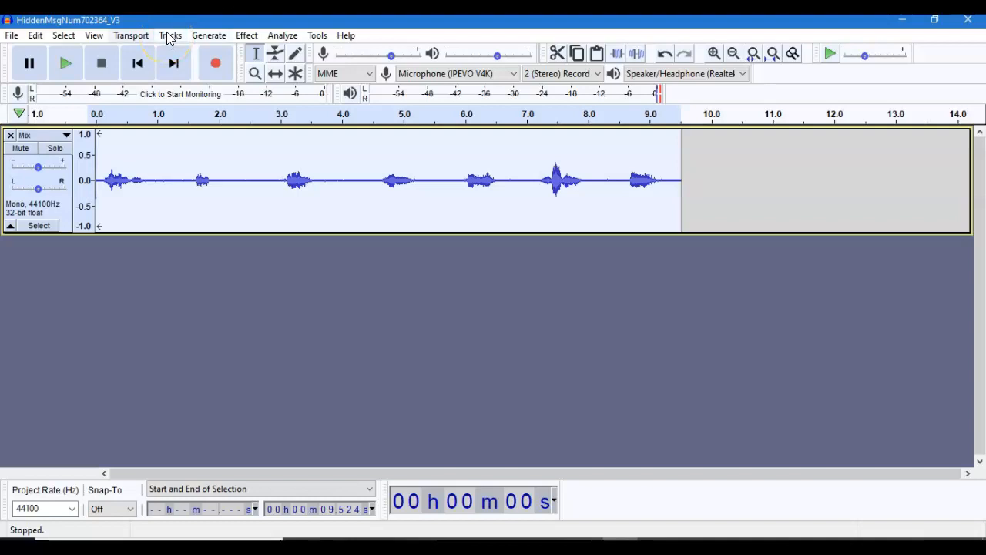
{"action": "left_click", "coordinate": [247, 35]}
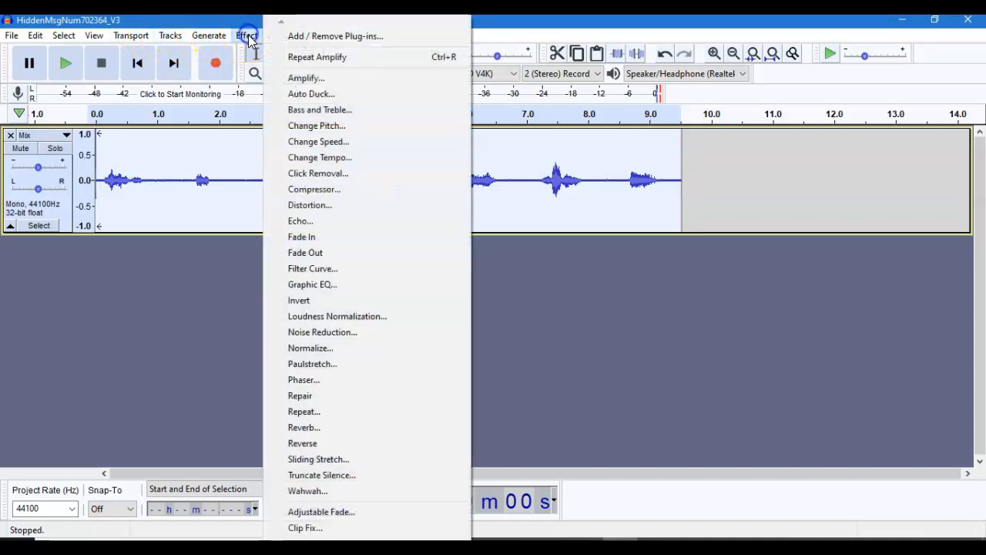
{"action": "left_click", "coordinate": [282, 78]}
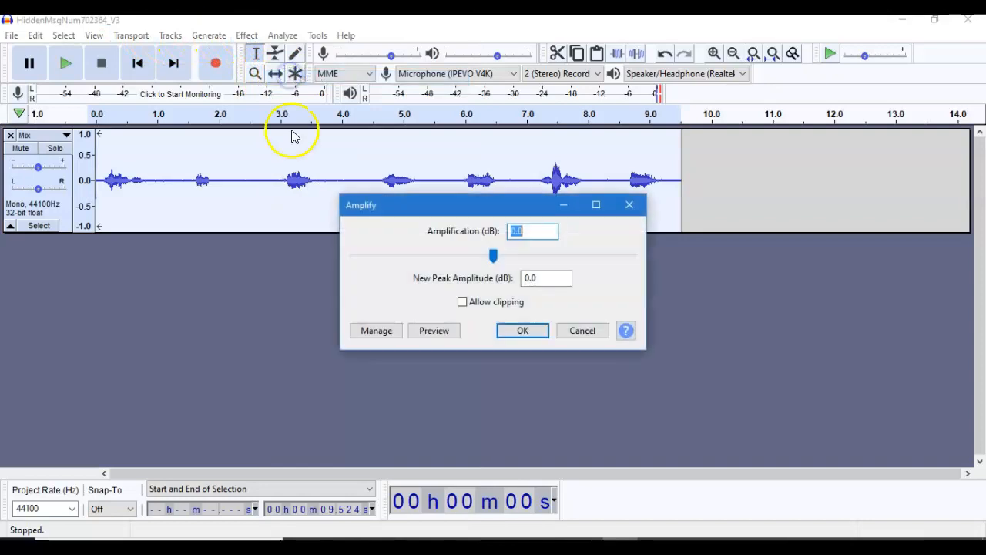
{"action": "left_click", "coordinate": [462, 302]}
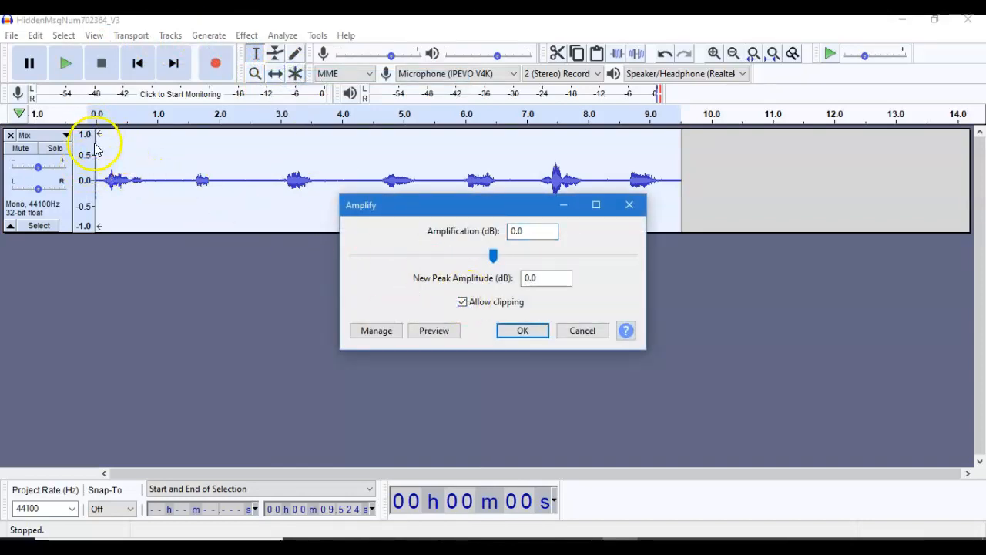
{"action": "left_click", "coordinate": [521, 330]}
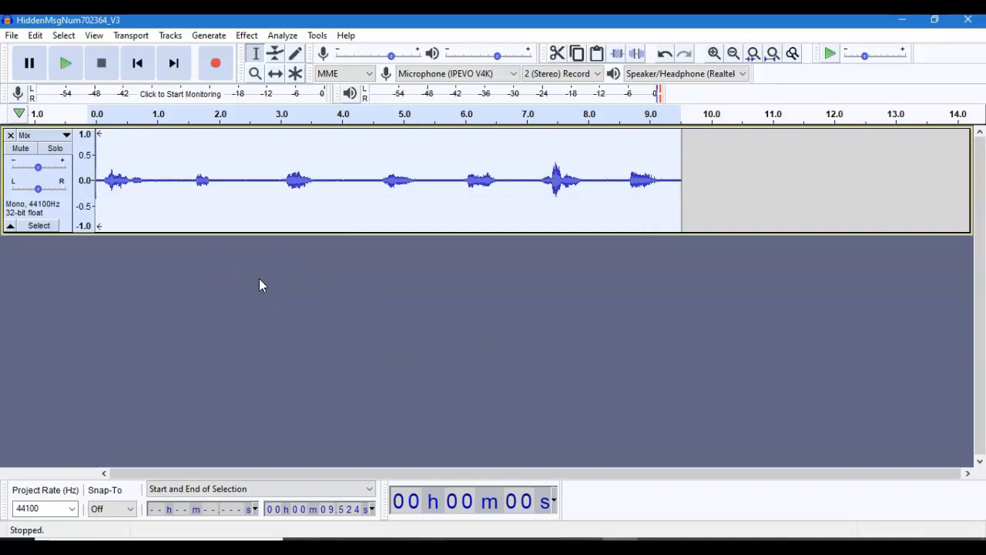
- Play the cleaned track, raise the speaker volume to 90 and replay it from the start to hear the message
{"action": "left_click", "coordinate": [65, 64]}
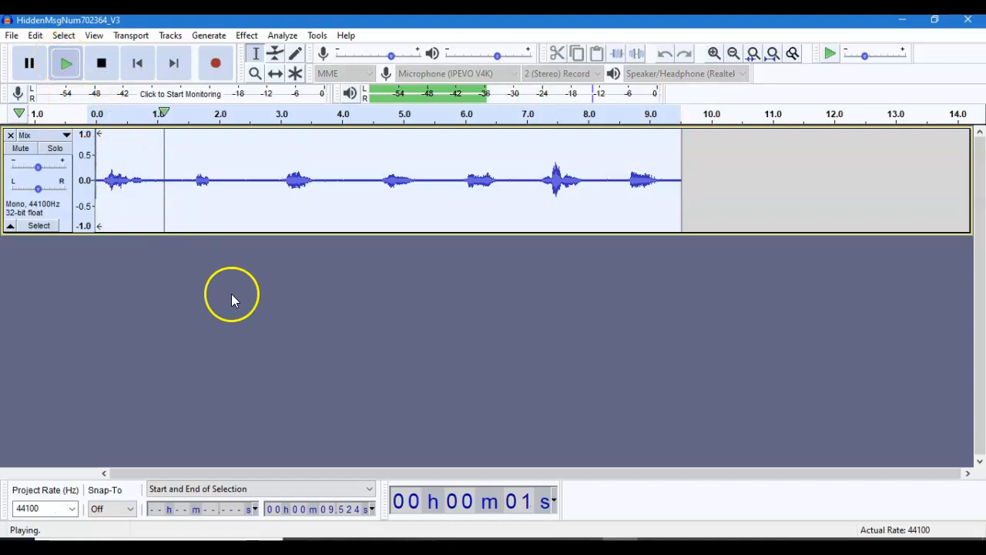
{"action": "left_click", "coordinate": [886, 545]}
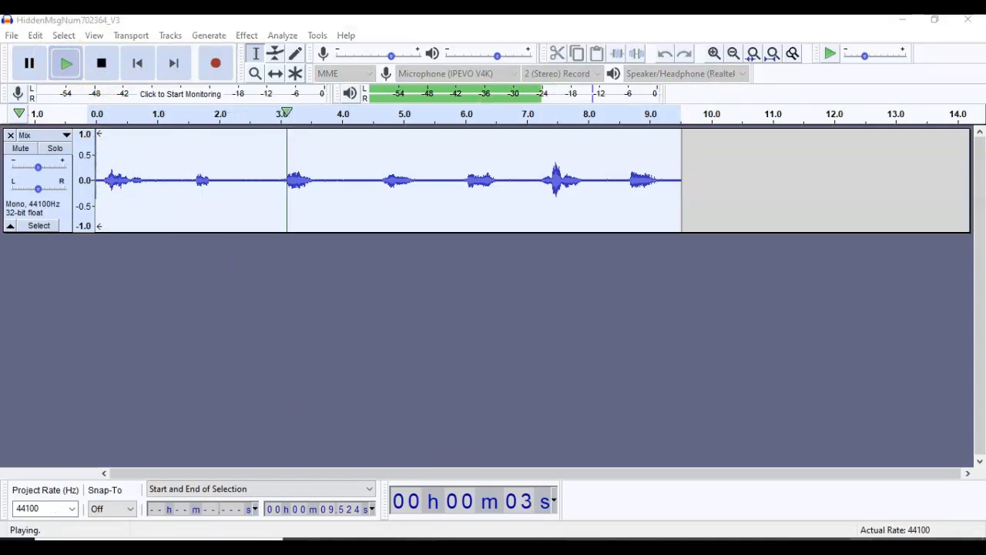
{"action": "left_click", "coordinate": [922, 518]}
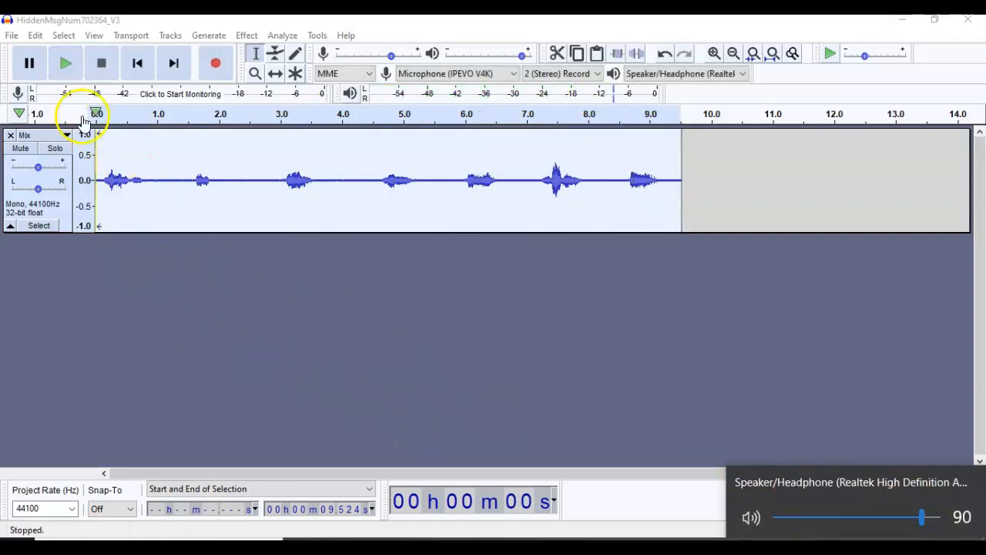
{"action": "left_click", "coordinate": [66, 63]}
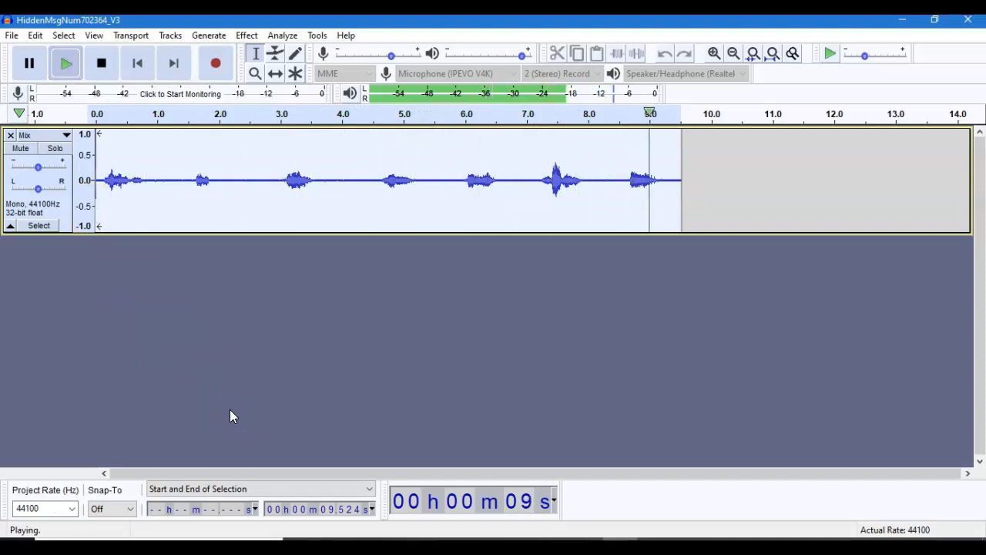
{"action": "left_click", "coordinate": [220, 401]}
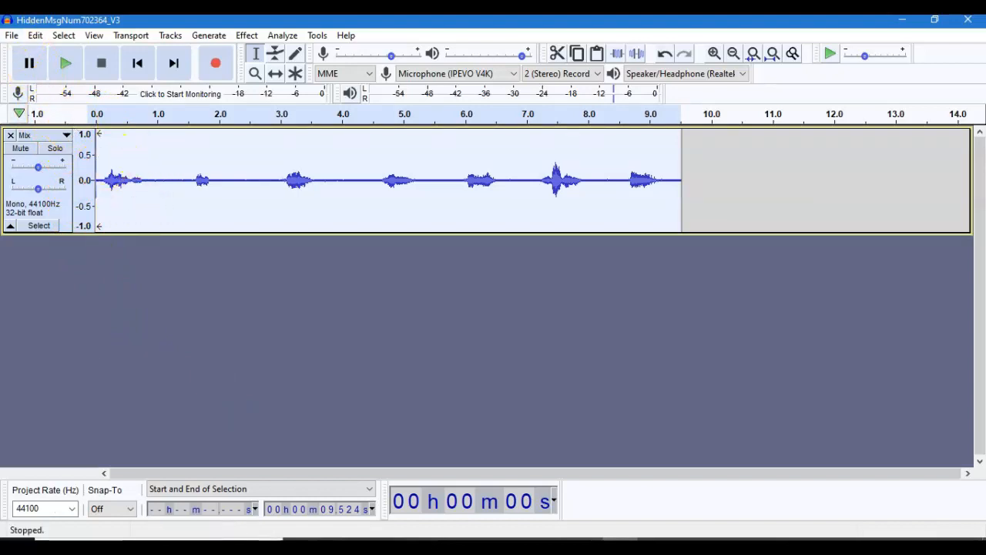
- Try to open the project file HiddenMsgNum702364_V3.aup from the AudioMsg folder
{"action": "left_click", "coordinate": [11, 35]}
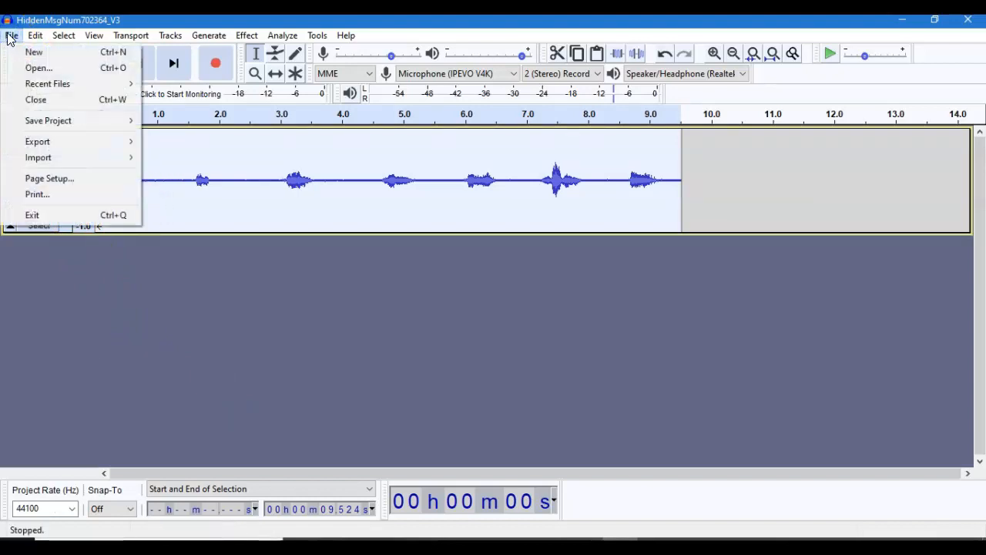
{"action": "left_click", "coordinate": [34, 68]}
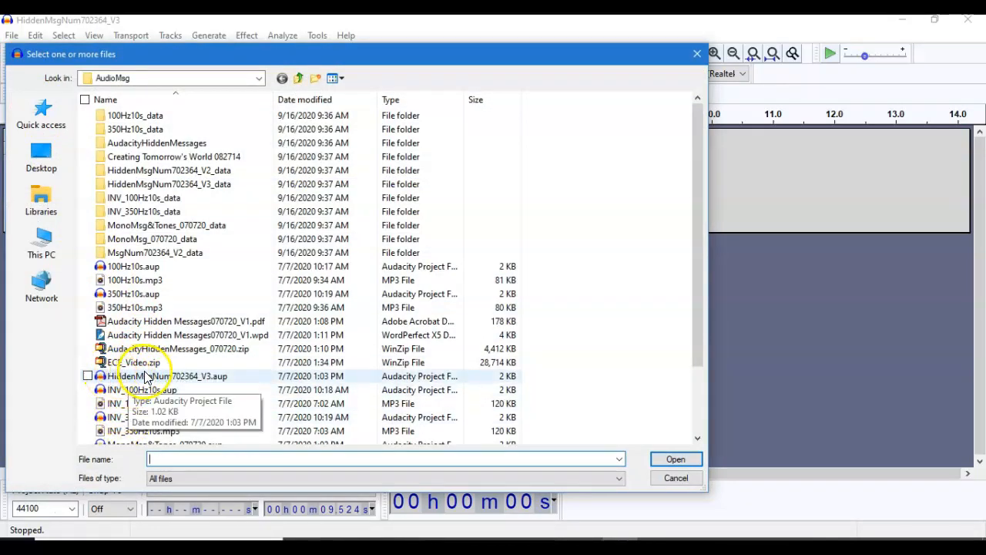
{"action": "double_click", "coordinate": [158, 376]}
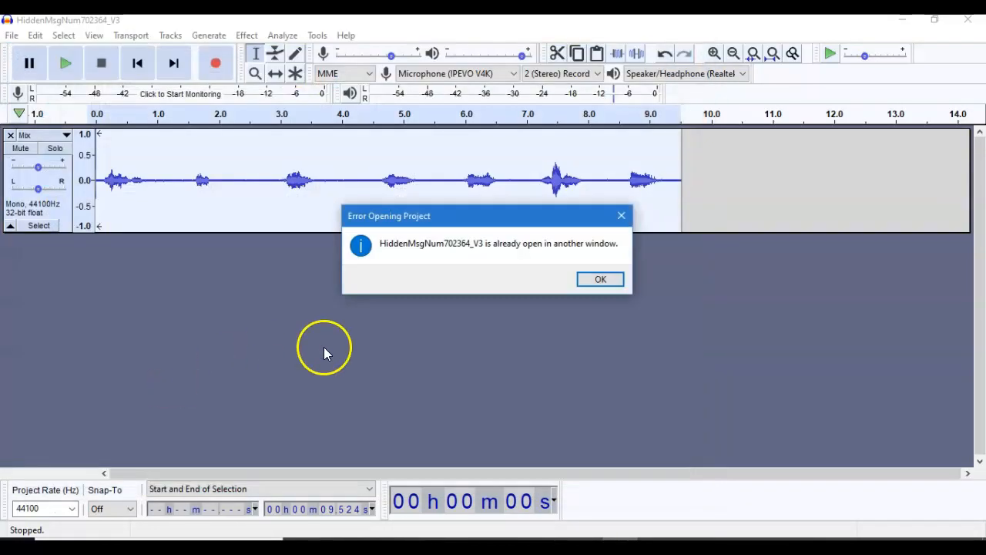
{"action": "left_click", "coordinate": [598, 281]}
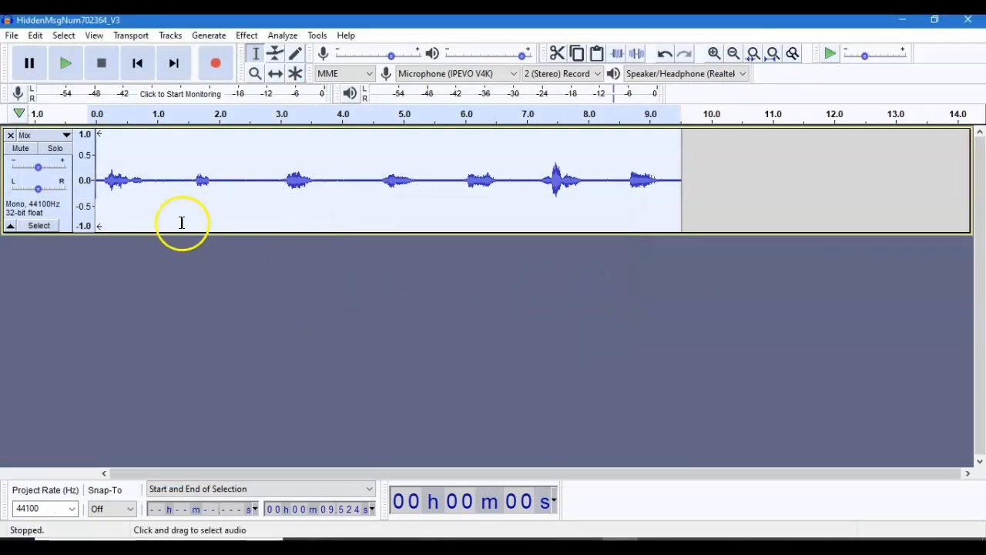
- Close the current project without saving its changes and reopen HiddenMsgNum702364_V3.aup from the AudioMsg folder
{"action": "left_click", "coordinate": [9, 34]}
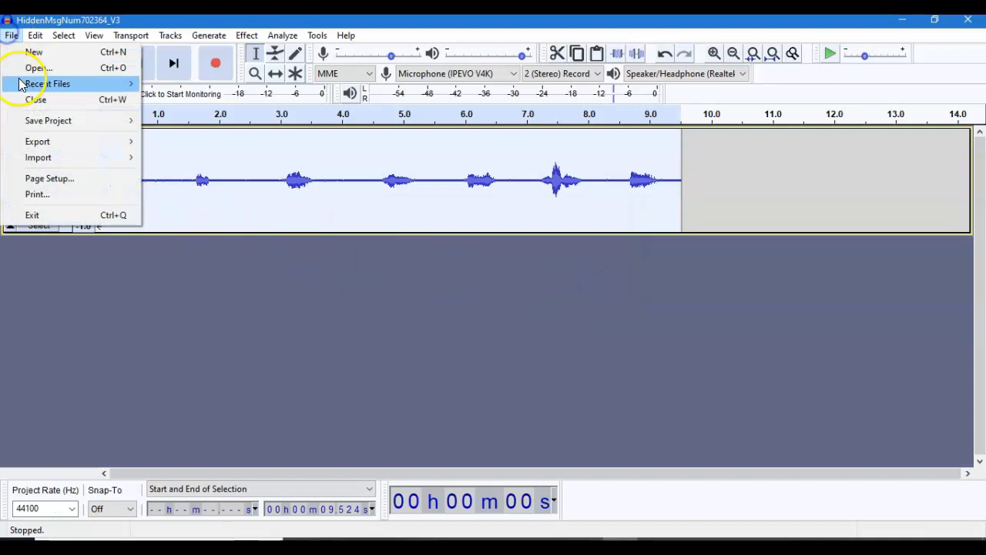
{"action": "left_click", "coordinate": [33, 99]}
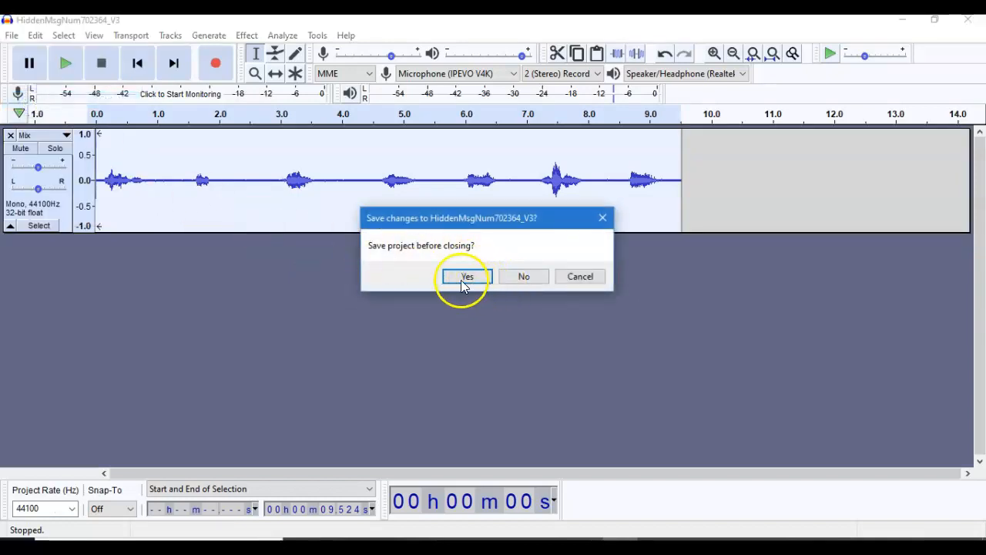
{"action": "left_click", "coordinate": [518, 277]}
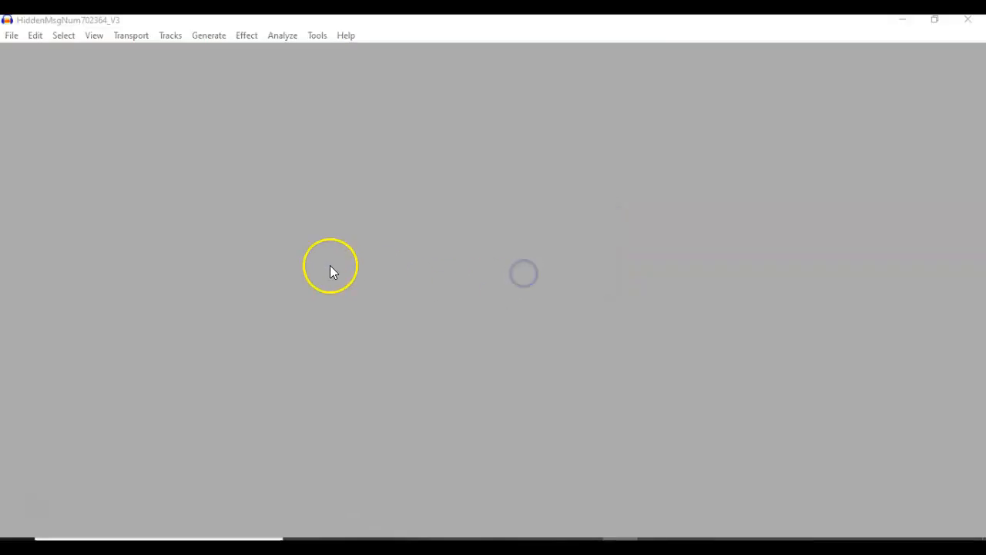
{"action": "left_click", "coordinate": [13, 36]}
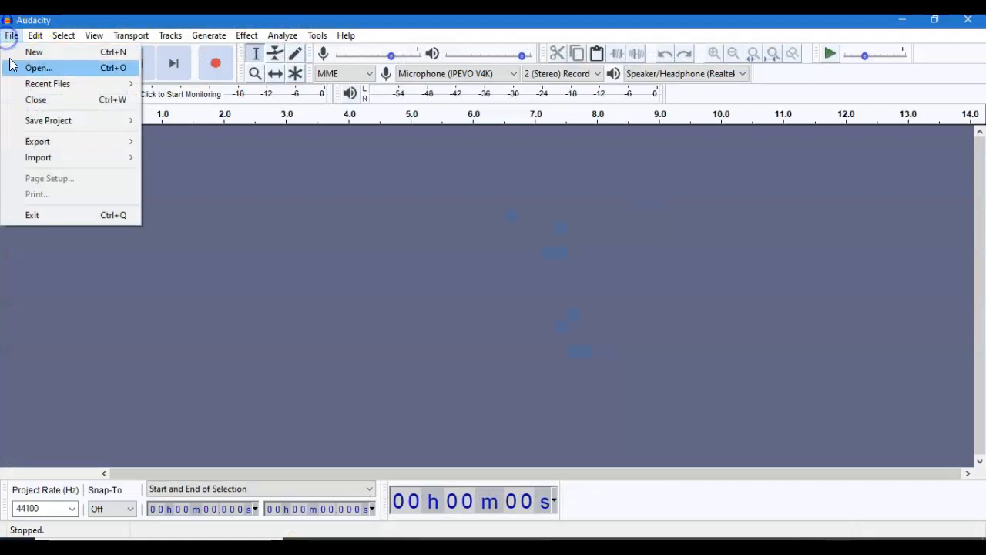
{"action": "left_click", "coordinate": [31, 68]}
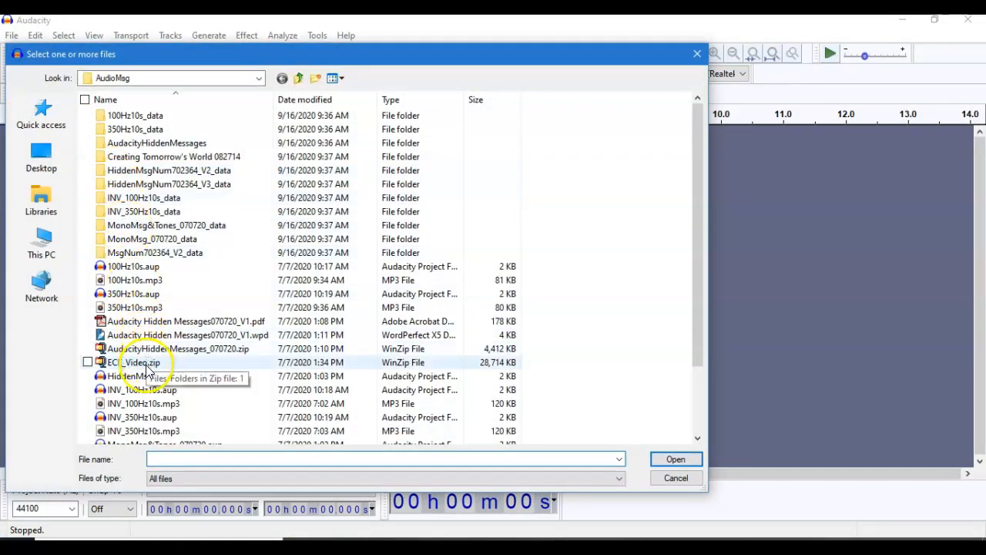
{"action": "double_click", "coordinate": [151, 376]}
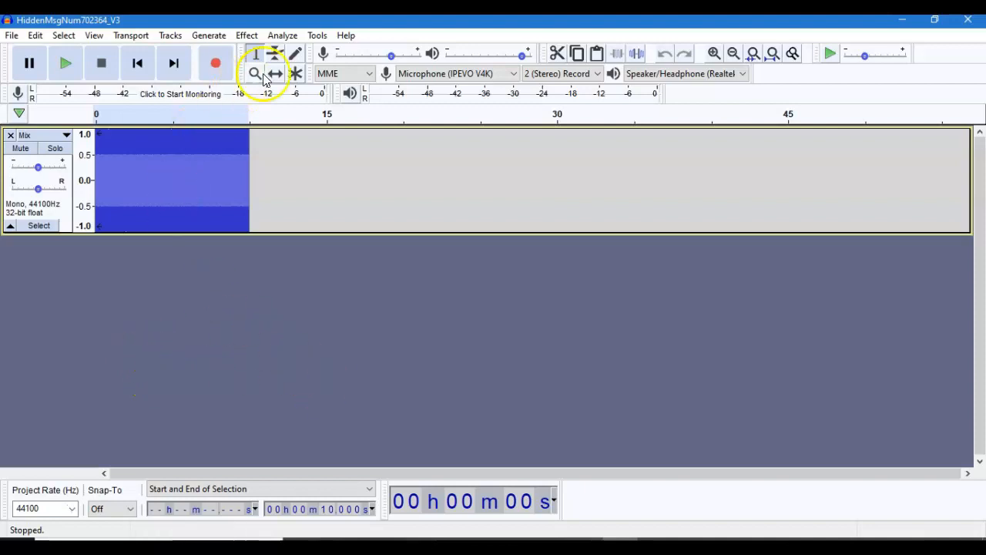
- Plot the frequency spectrum of the Mix track and examine its peaks in a widened analysis window
{"action": "left_click", "coordinate": [280, 36]}
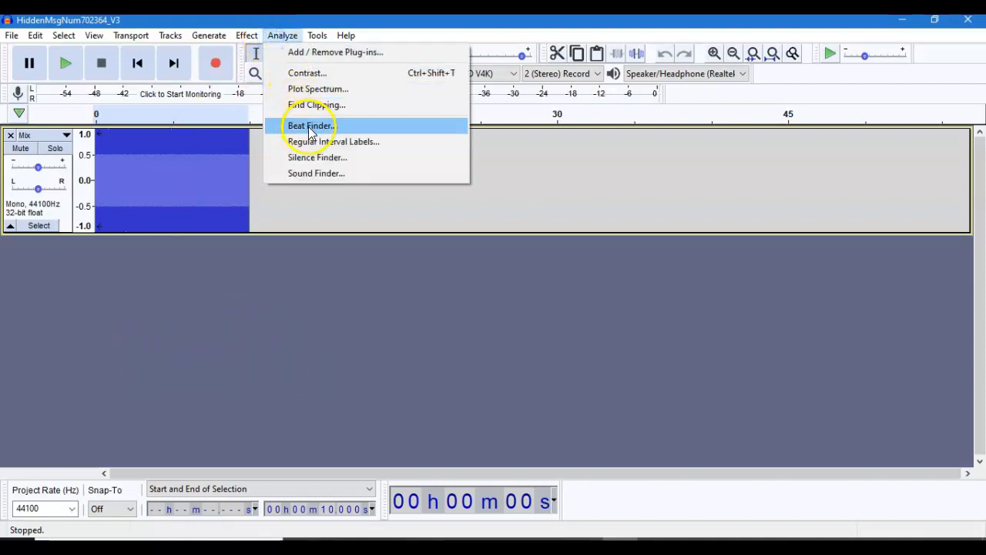
{"action": "left_click", "coordinate": [310, 89]}
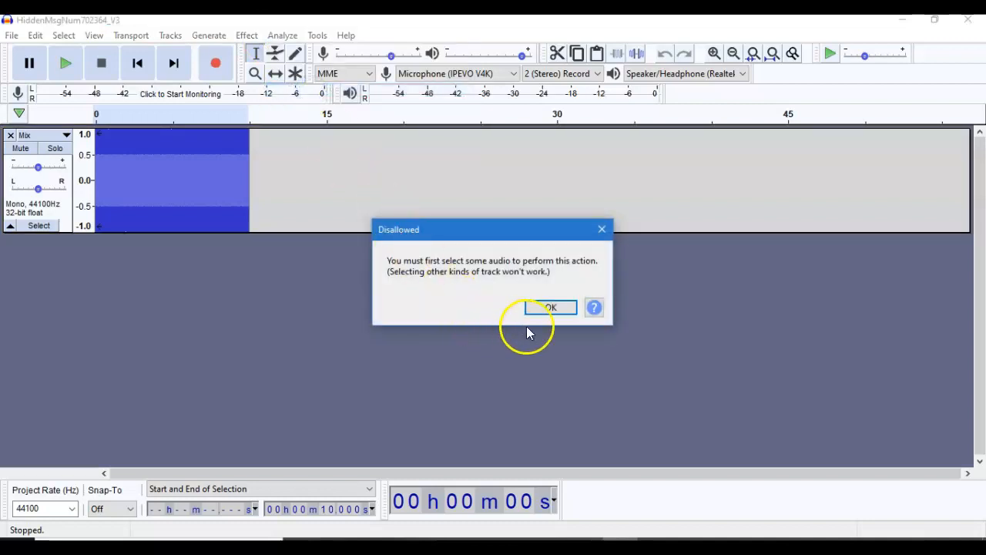
{"action": "left_click", "coordinate": [548, 309]}
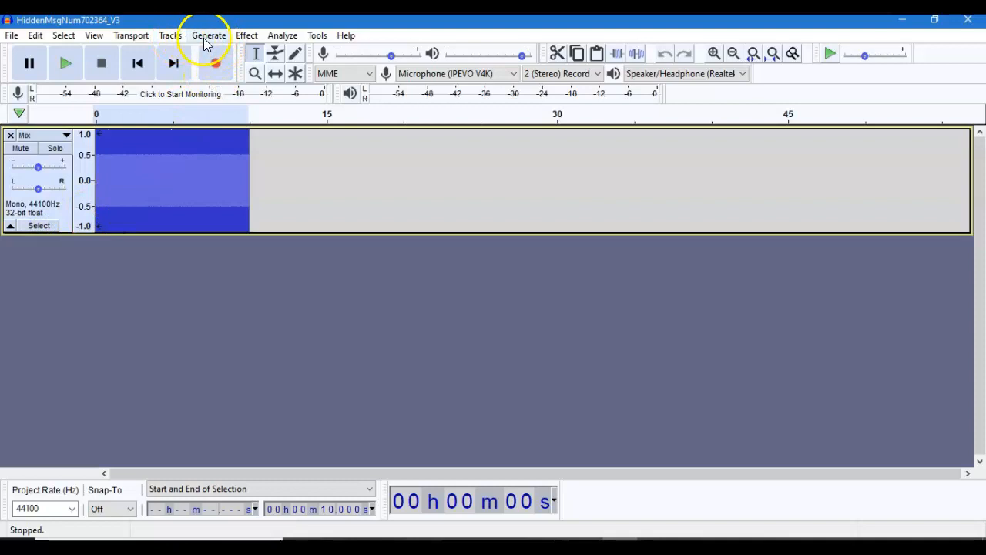
{"action": "left_click", "coordinate": [279, 35]}
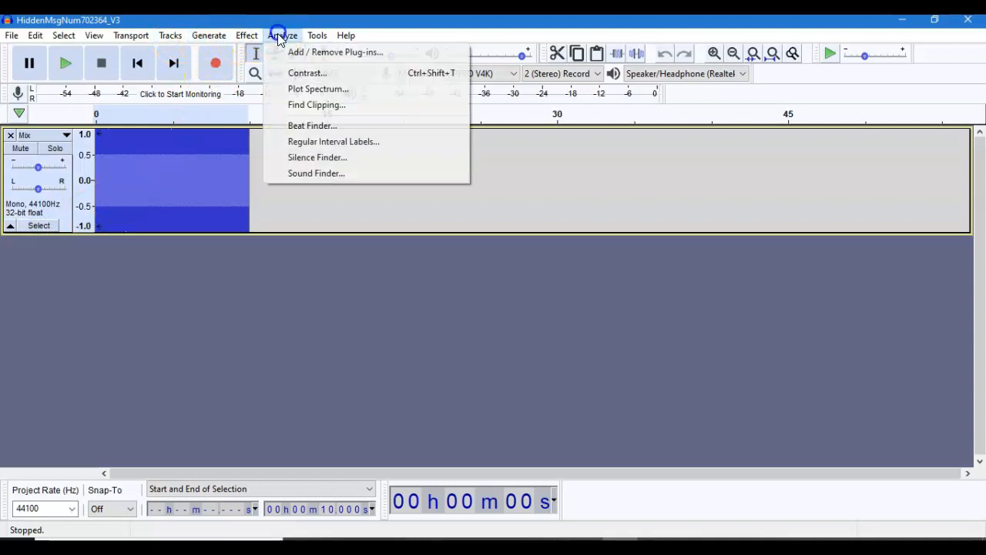
{"action": "left_click", "coordinate": [318, 91]}
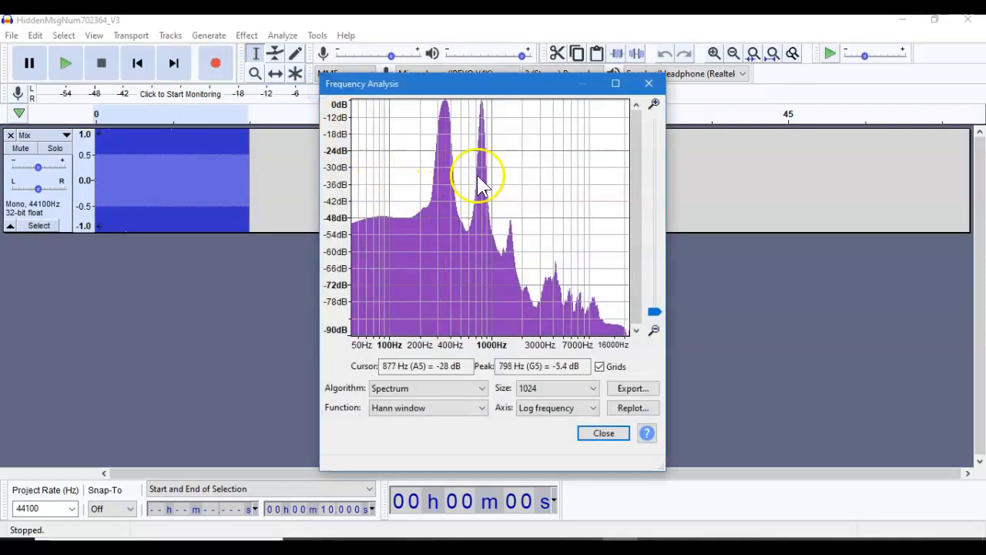
{"action": "left_click_drag", "start_coordinate": [669, 213], "coordinate": [910, 214]}
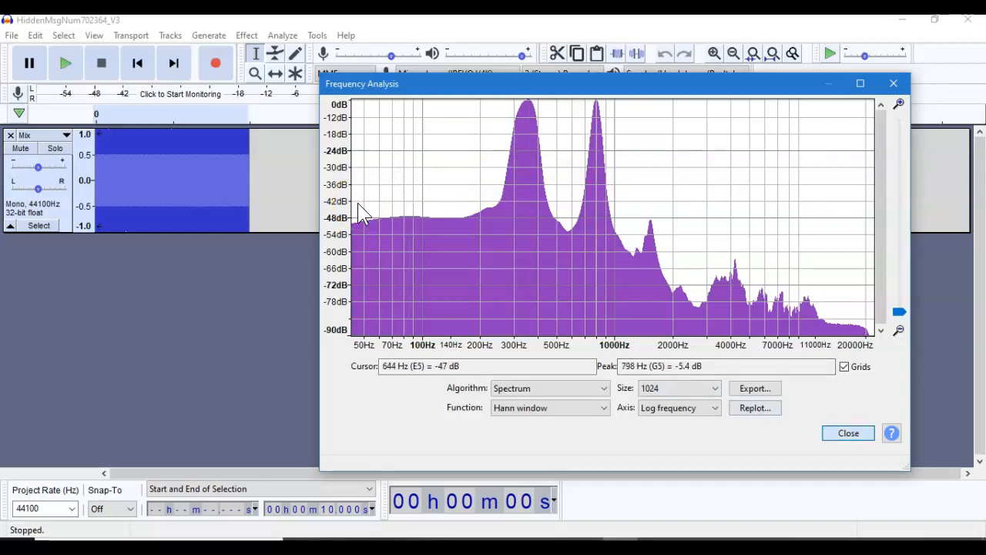
{"action": "left_click", "coordinate": [852, 432]}
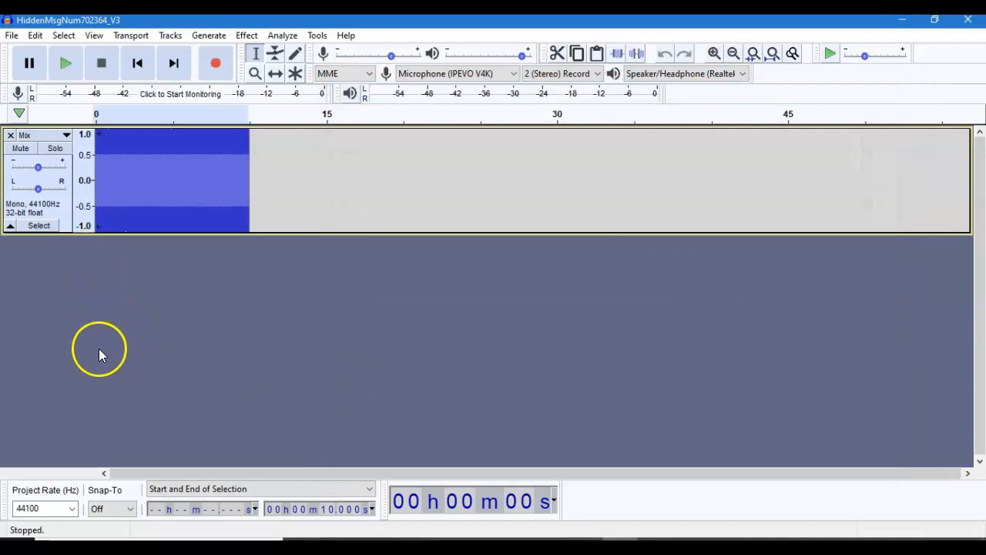
- Add two new mono tracks below the Mix track
{"action": "left_click", "coordinate": [169, 36]}
{"action": "mouse_move", "coordinate": [275, 57]}
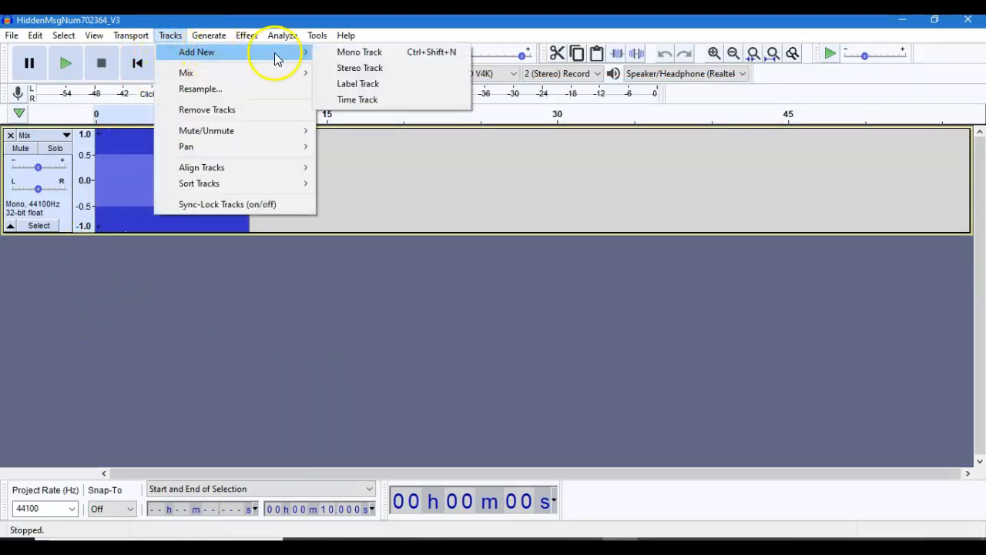
{"action": "left_click", "coordinate": [368, 50]}
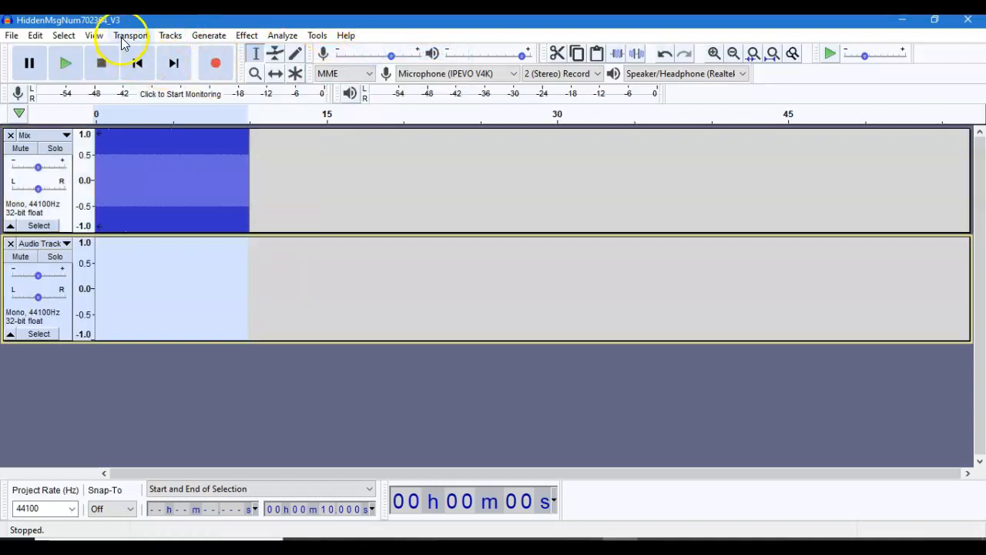
{"action": "left_click", "coordinate": [170, 35]}
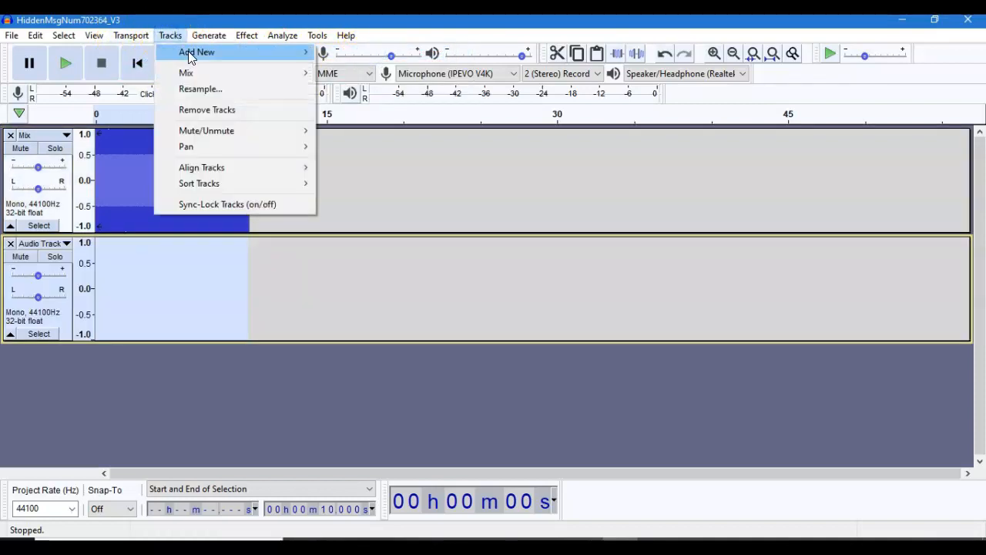
{"action": "mouse_move", "coordinate": [191, 57]}
{"action": "left_click", "coordinate": [354, 52]}
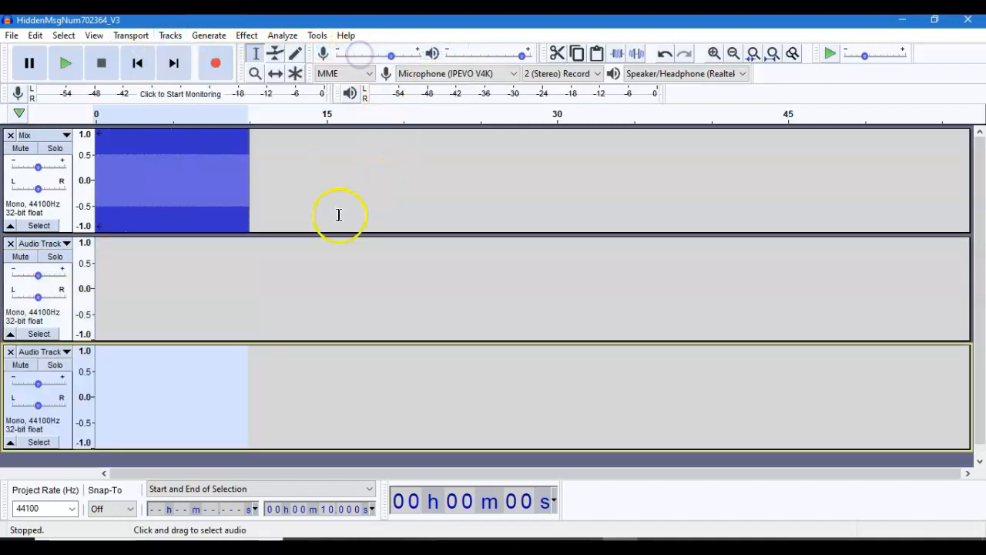
- Generate a sine tone at the lower masking frequency in the first new mono track, amplitude 0.5, duration 4.186 s
{"action": "left_click", "coordinate": [39, 333]}
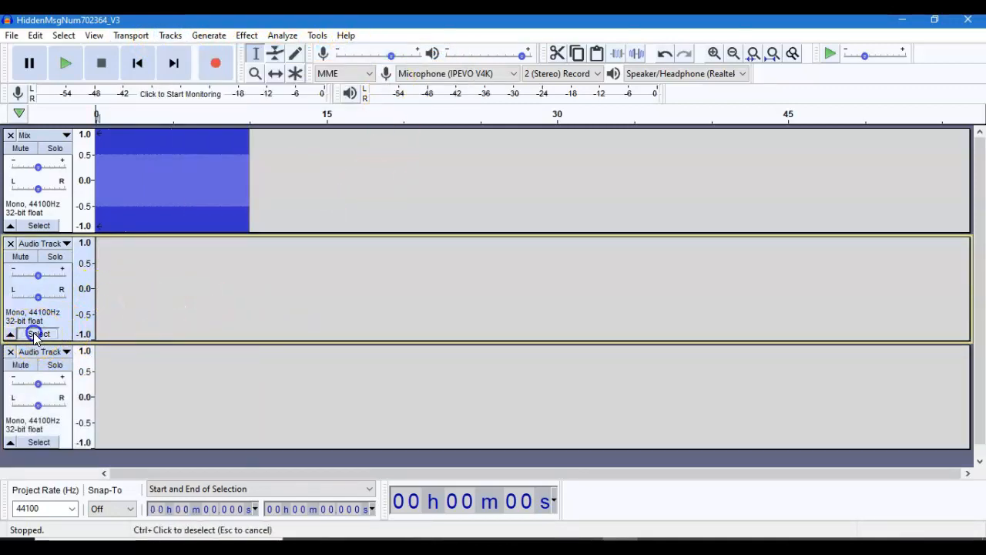
{"action": "left_click", "coordinate": [38, 444]}
{"action": "left_click", "coordinate": [39, 333]}
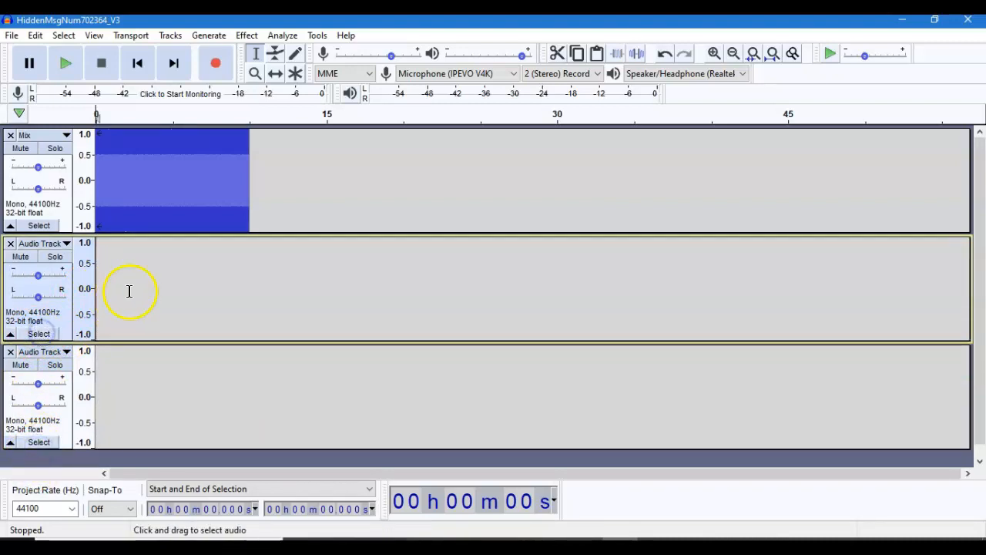
{"action": "left_click", "coordinate": [205, 36]}
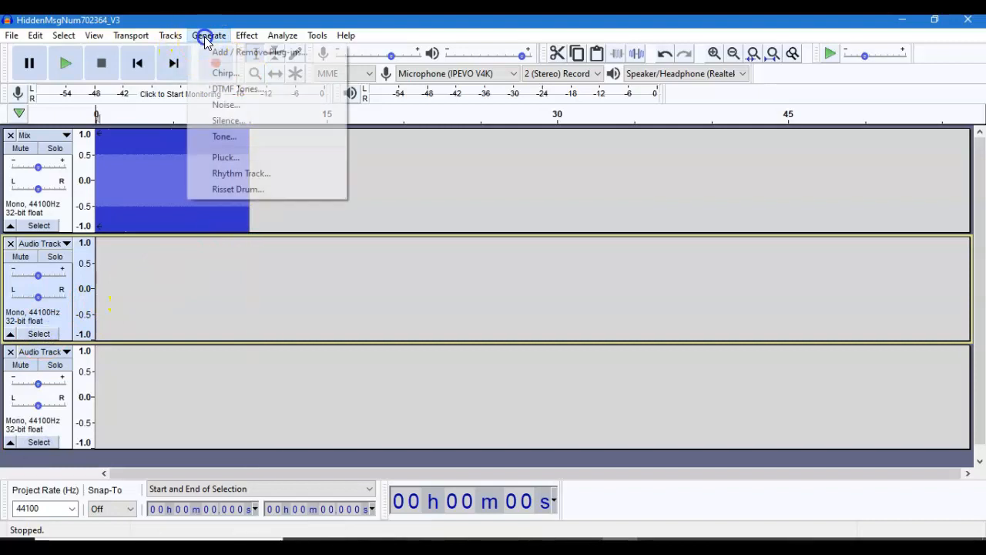
{"action": "left_click", "coordinate": [221, 139]}
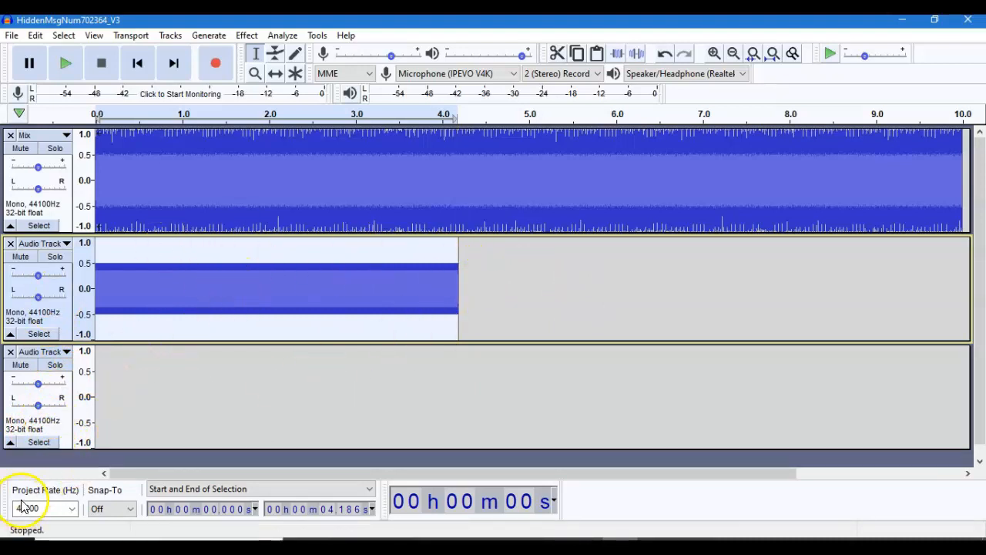
- Generate a sine tone at the higher masking frequency in the second new mono track, amplitude 0.5, duration 4.186 s
{"action": "left_click", "coordinate": [39, 442]}
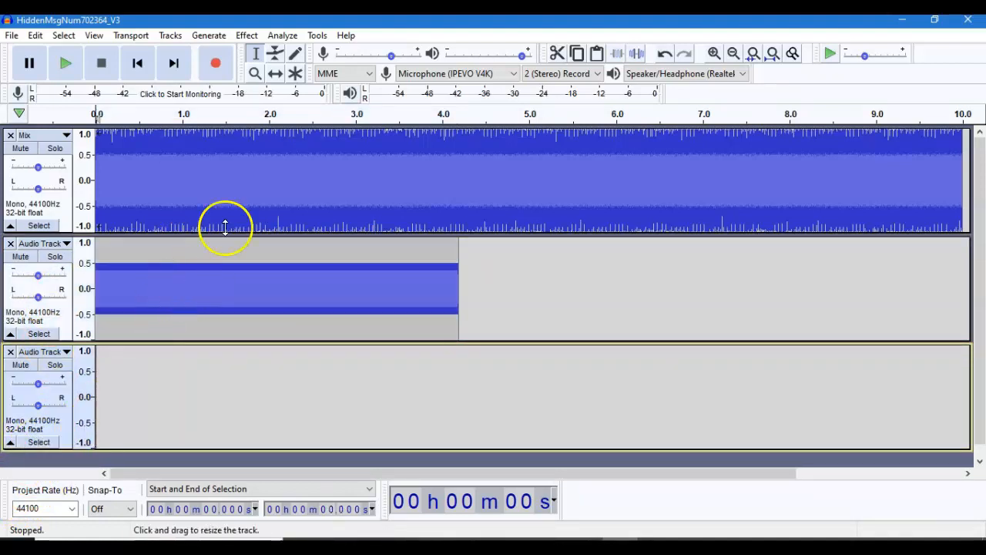
{"action": "left_click", "coordinate": [202, 35]}
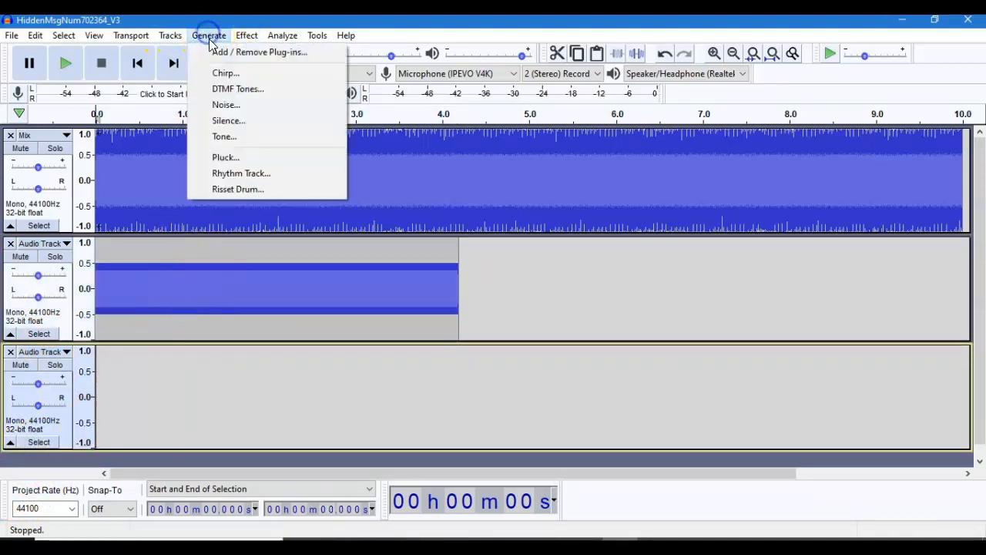
{"action": "left_click", "coordinate": [221, 138]}
{"action": "left_click_drag", "start_coordinate": [489, 251], "coordinate": [426, 249]}
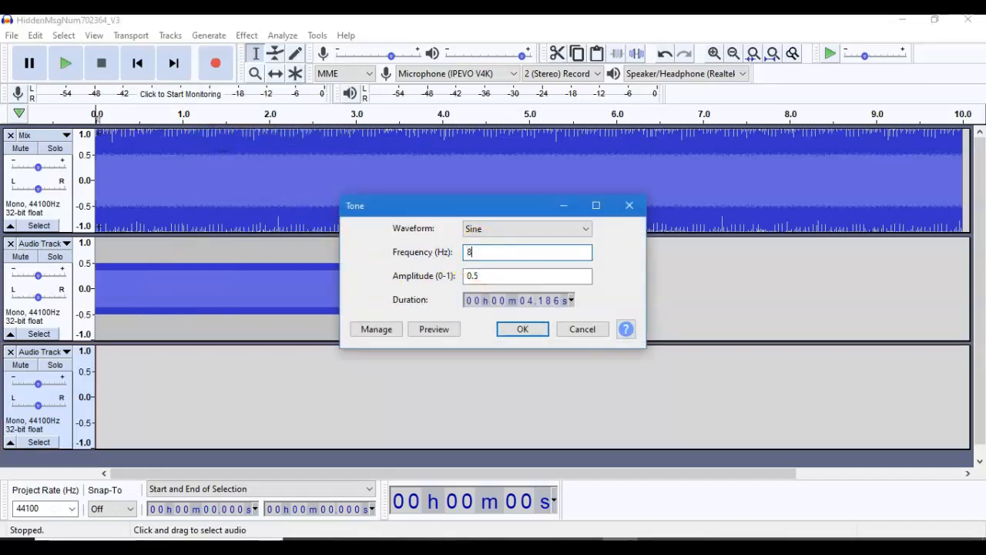
{"action": "left_click", "coordinate": [523, 326]}
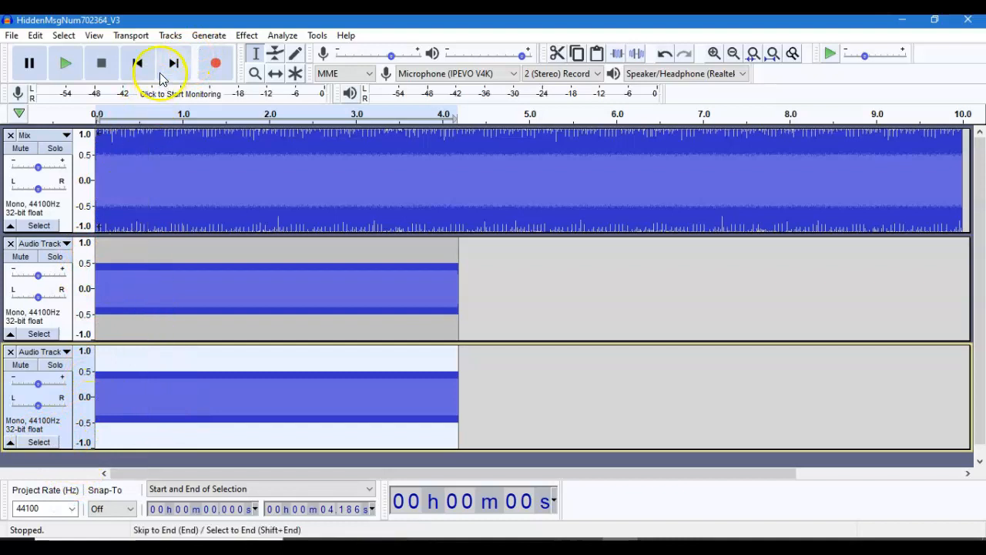
- Compare the phase of the three waveforms at the project start and invert the higher-frequency tone track
{"action": "left_click", "coordinate": [254, 73]}
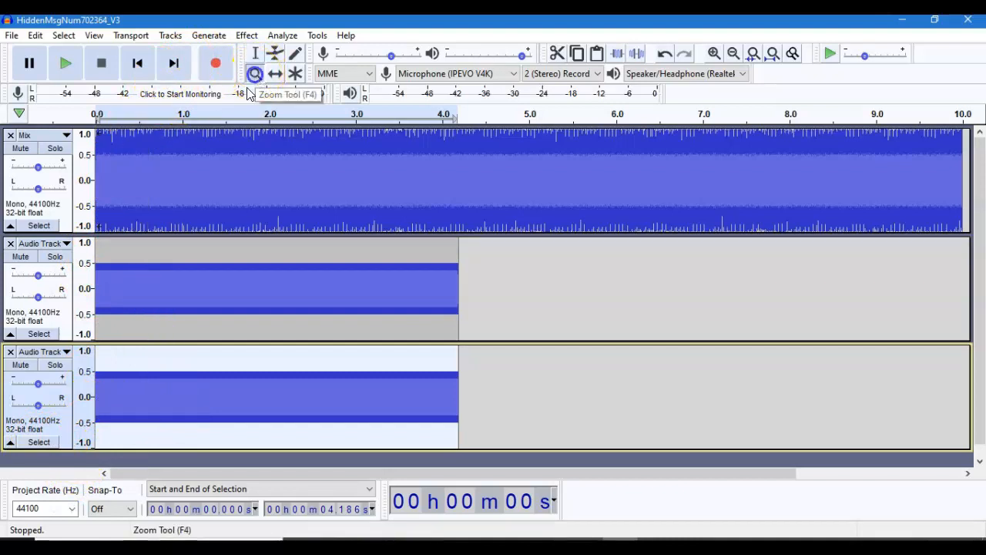
{"action": "left_click", "coordinate": [127, 349]}
{"action": "left_click", "coordinate": [128, 349]}
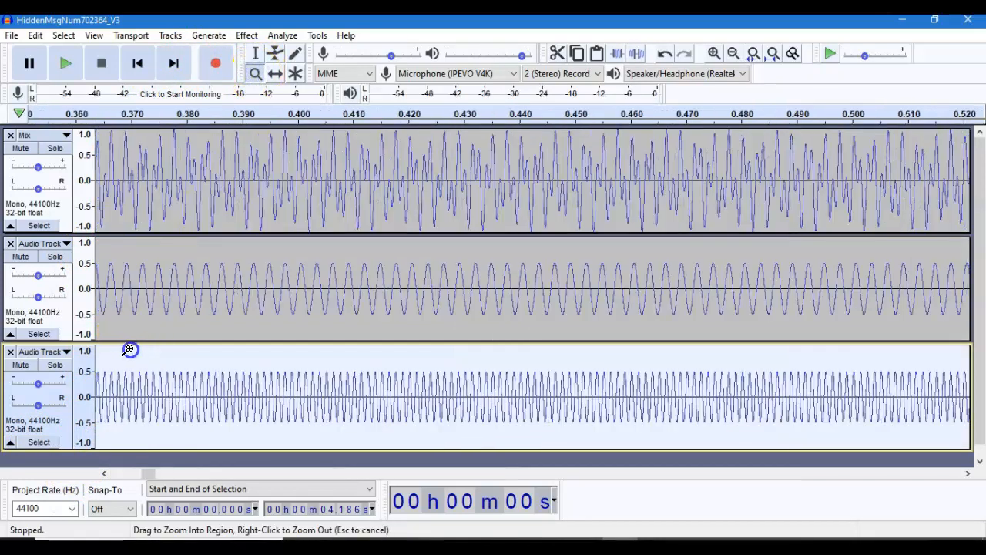
{"action": "left_click", "coordinate": [129, 349]}
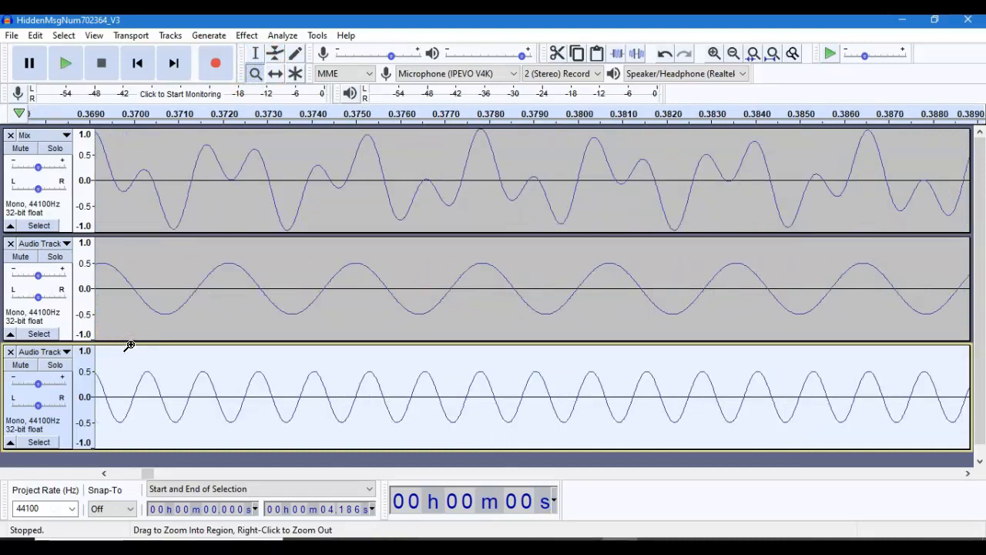
{"action": "key", "text": "Home"}
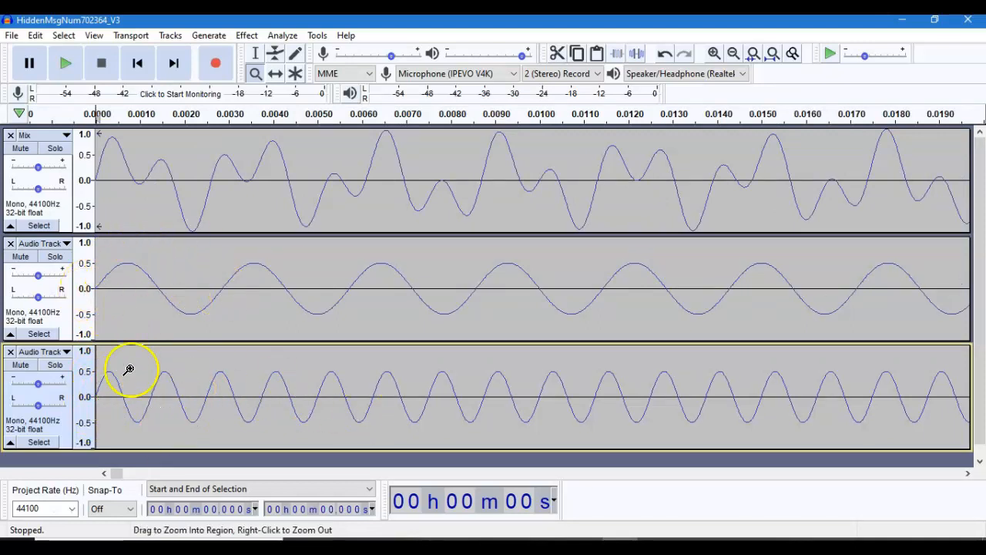
{"action": "left_click", "coordinate": [38, 442]}
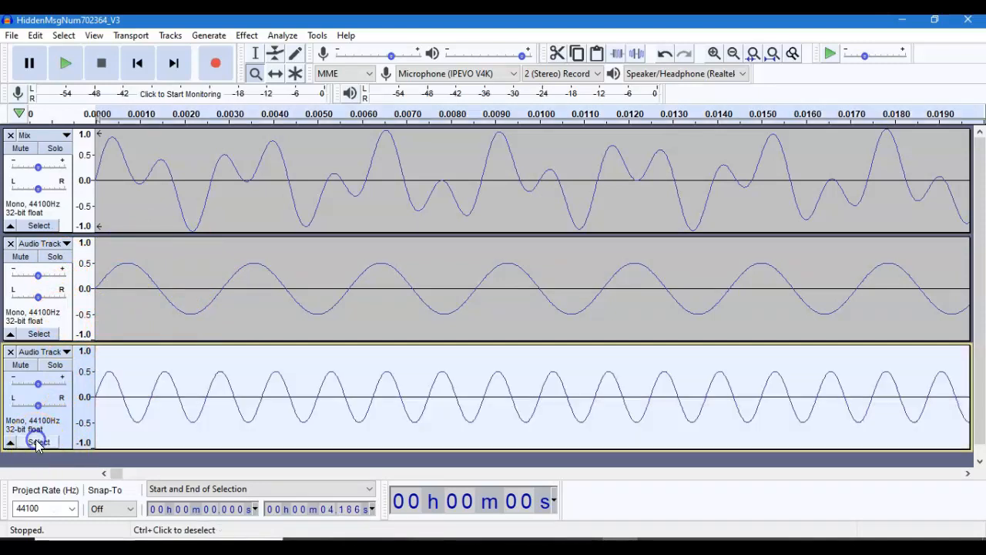
{"action": "left_click", "coordinate": [245, 35]}
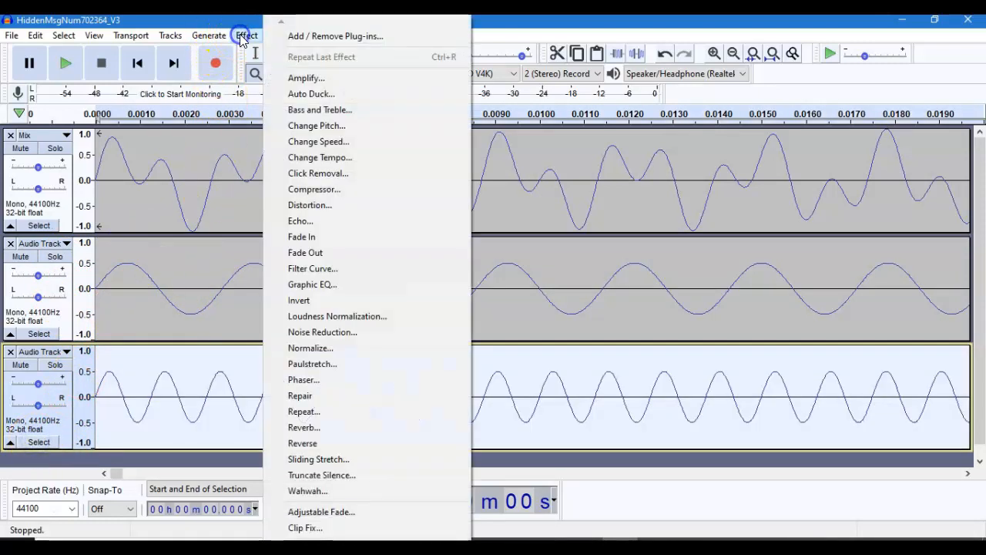
{"action": "left_click", "coordinate": [297, 303]}
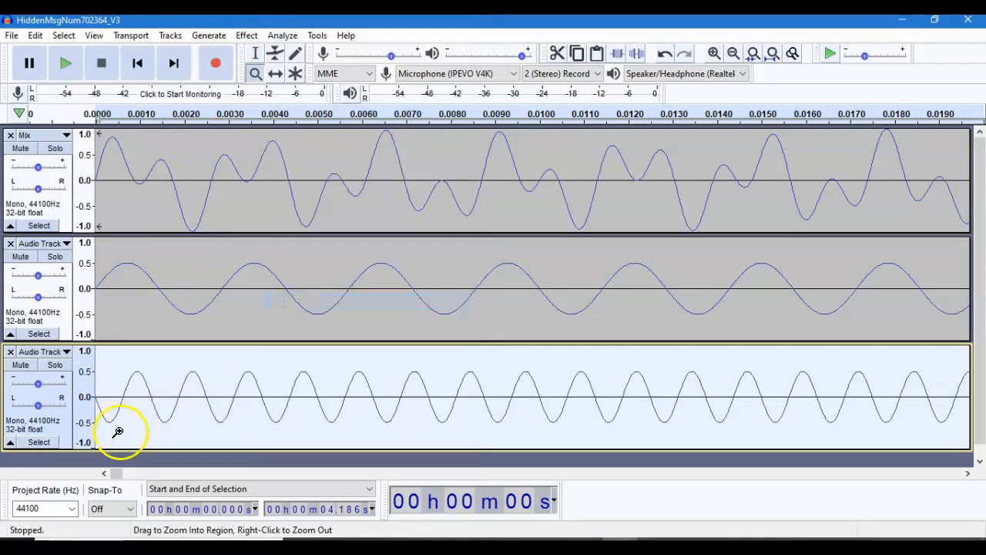
- Invert the lower-frequency tone in the middle track
{"action": "left_click", "coordinate": [39, 333]}
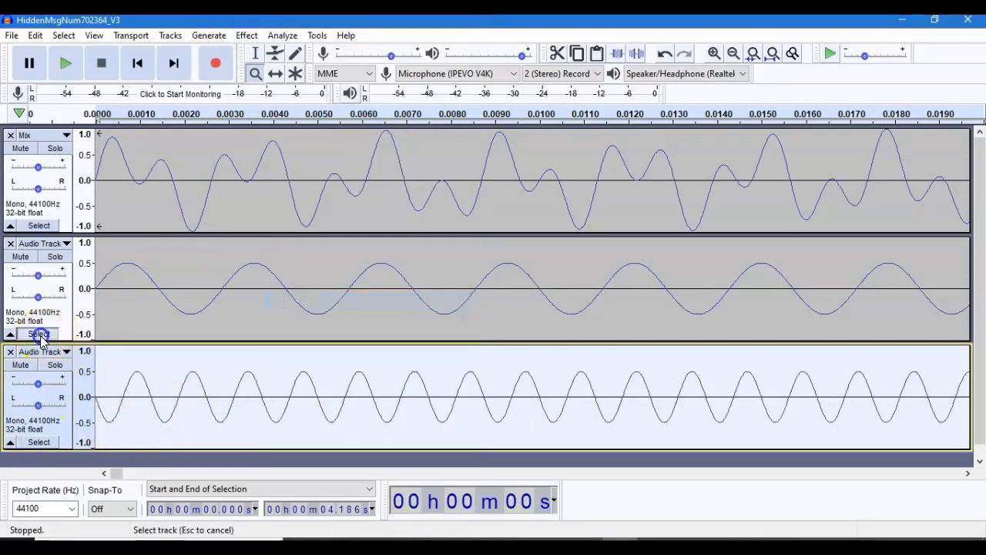
{"action": "left_click", "coordinate": [244, 37]}
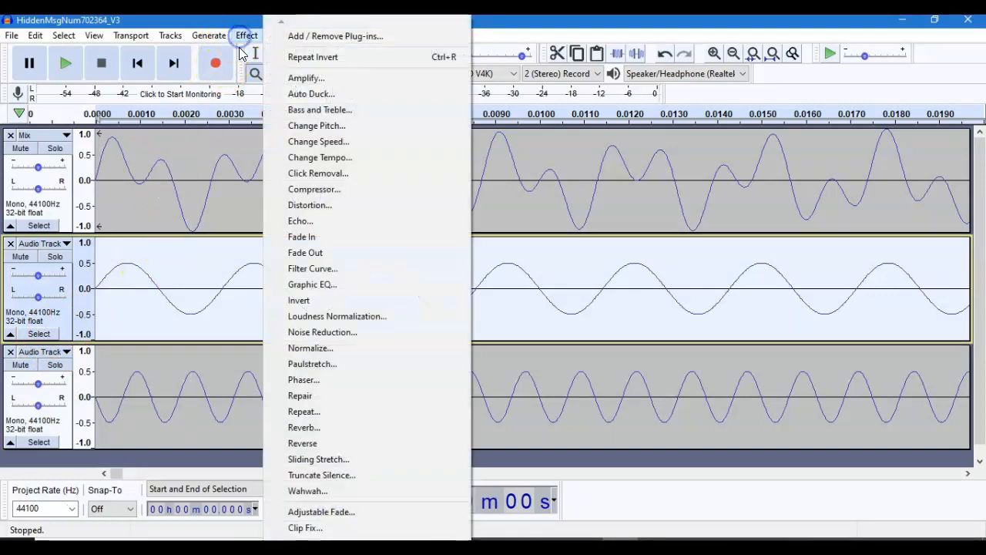
{"action": "left_click", "coordinate": [303, 301]}
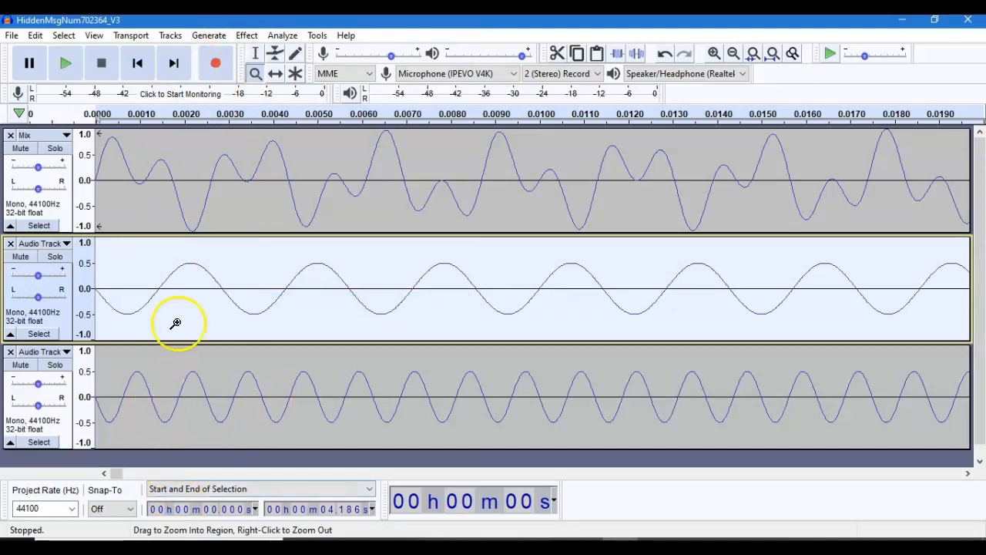
- Delete the section of the original Mix track from 4.186 s onward so it matches the length of the generated tones
{"action": "right_click", "coordinate": [180, 284]}
{"action": "right_click", "coordinate": [181, 285]}
{"action": "right_click", "coordinate": [181, 286]}
{"action": "right_click", "coordinate": [181, 286]}
{"action": "right_click", "coordinate": [181, 285]}
{"action": "right_click", "coordinate": [180, 286]}
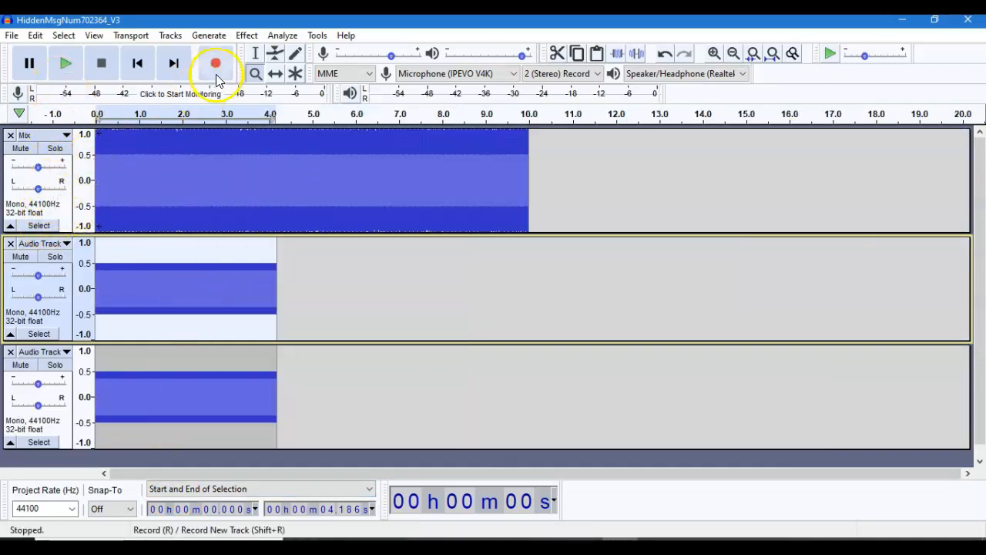
{"action": "left_click", "coordinate": [260, 54]}
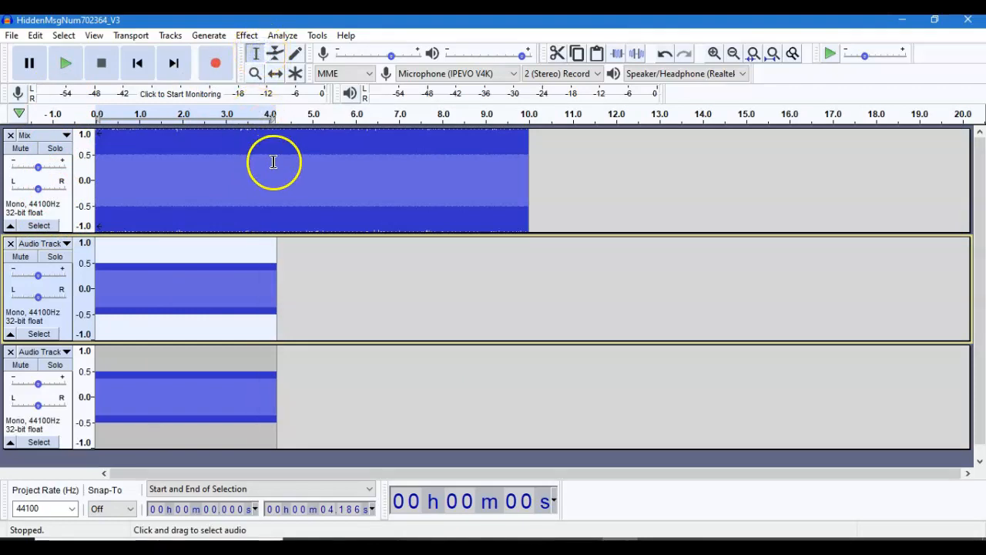
{"action": "left_click", "coordinate": [273, 162]}
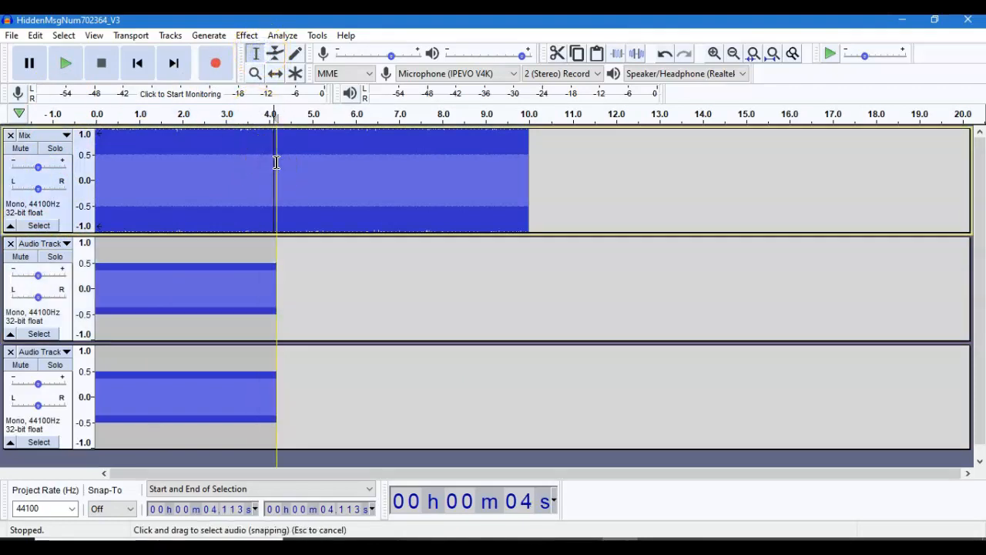
{"action": "left_click_drag", "start_coordinate": [275, 167], "coordinate": [583, 188]}
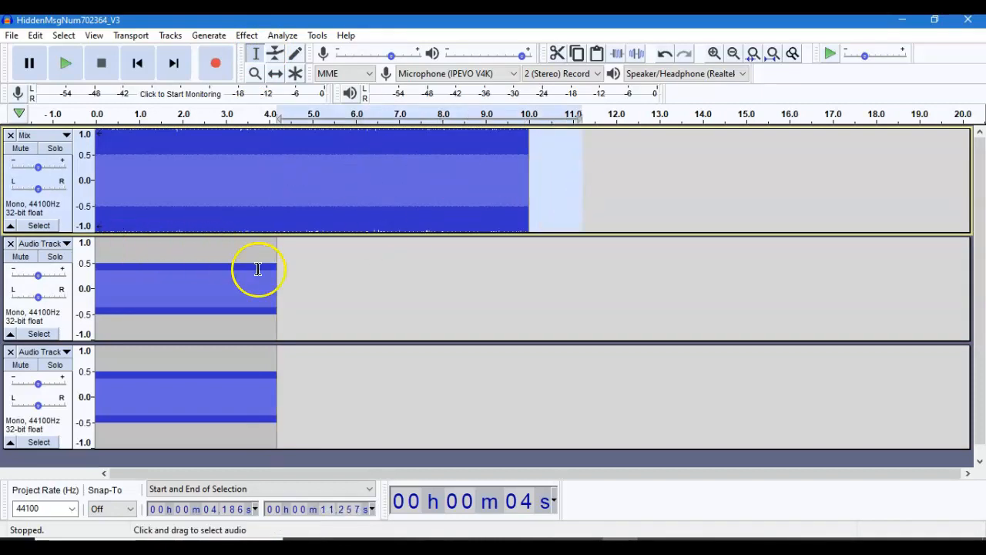
{"action": "key", "text": "Delete"}
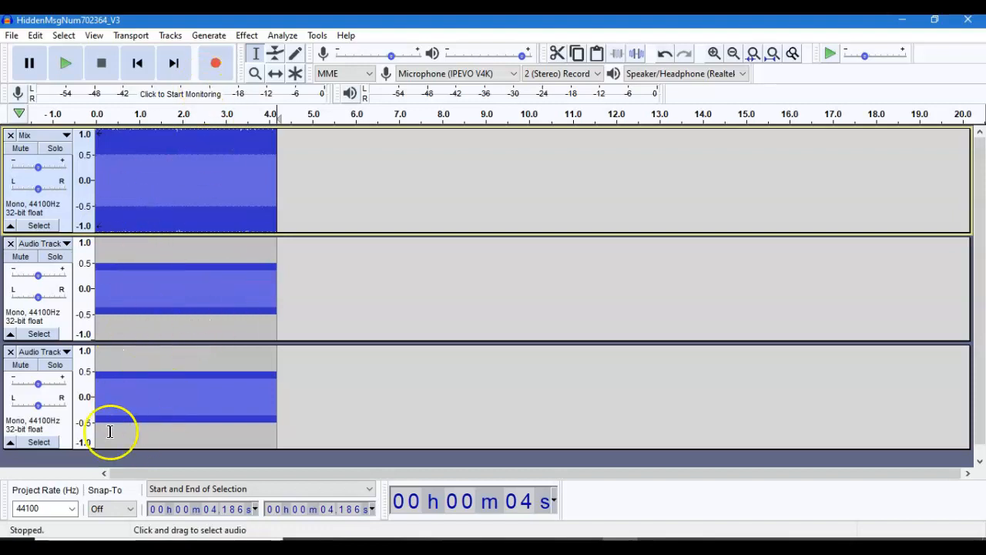
{"action": "left_click", "coordinate": [168, 37]}
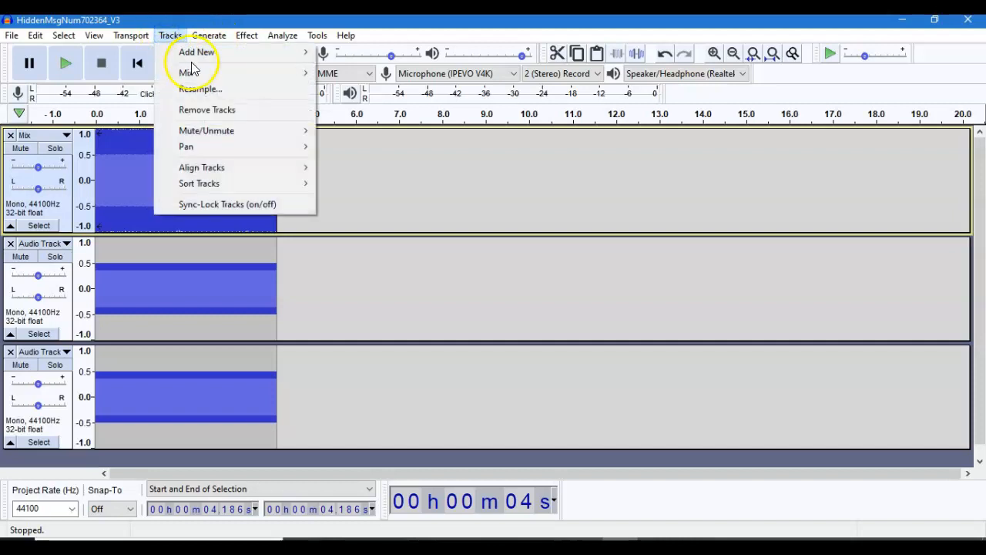
{"action": "mouse_move", "coordinate": [197, 74]}
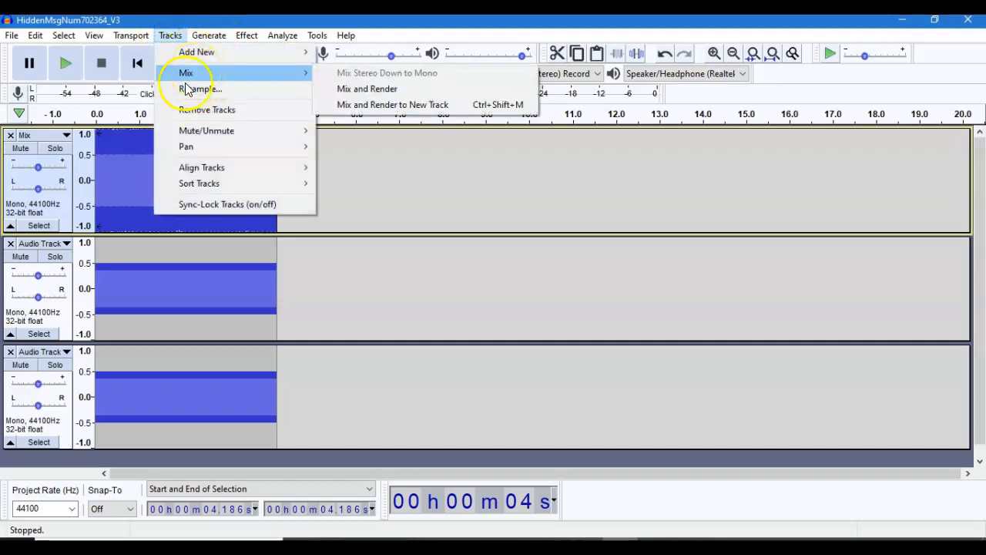
{"action": "left_click", "coordinate": [185, 89]}
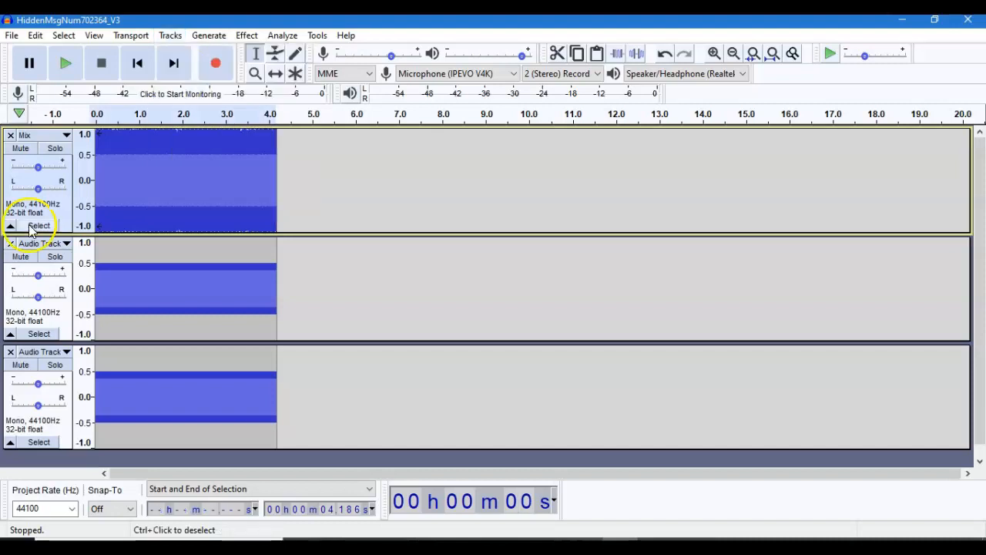
- Mix and render the trimmed Mix track and both inverted tone tracks together to a new track
{"action": "left_click", "coordinate": [37, 333]}
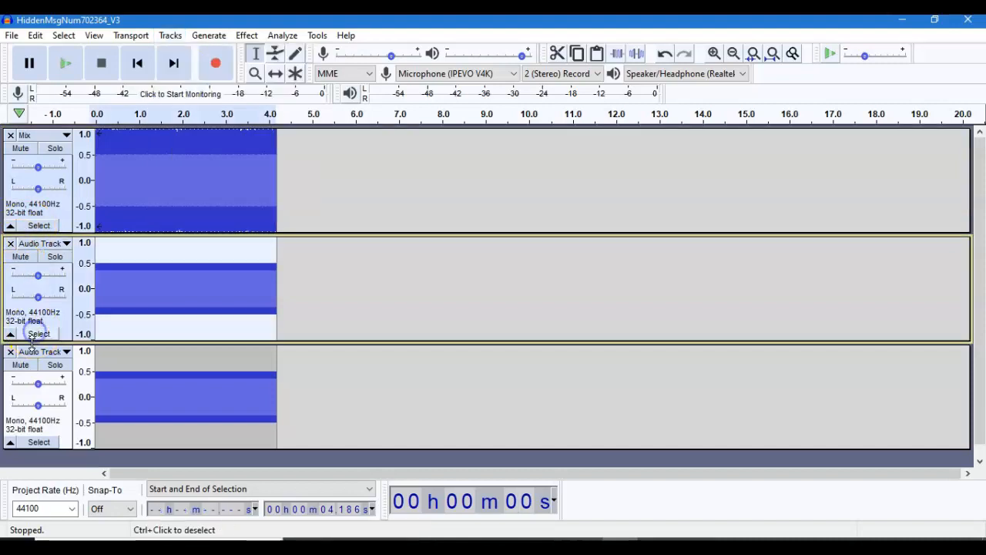
{"action": "left_click", "coordinate": [37, 442]}
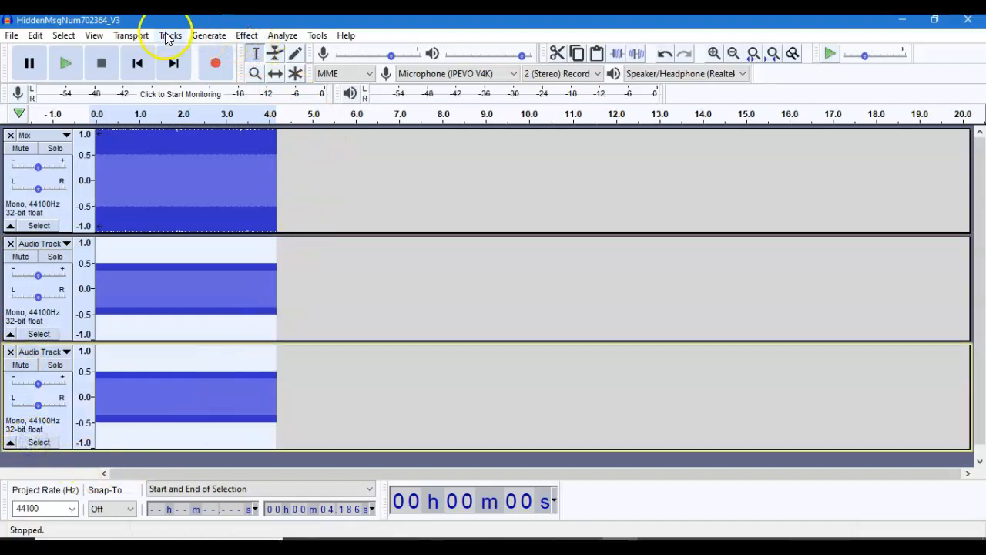
{"action": "left_click", "coordinate": [167, 35]}
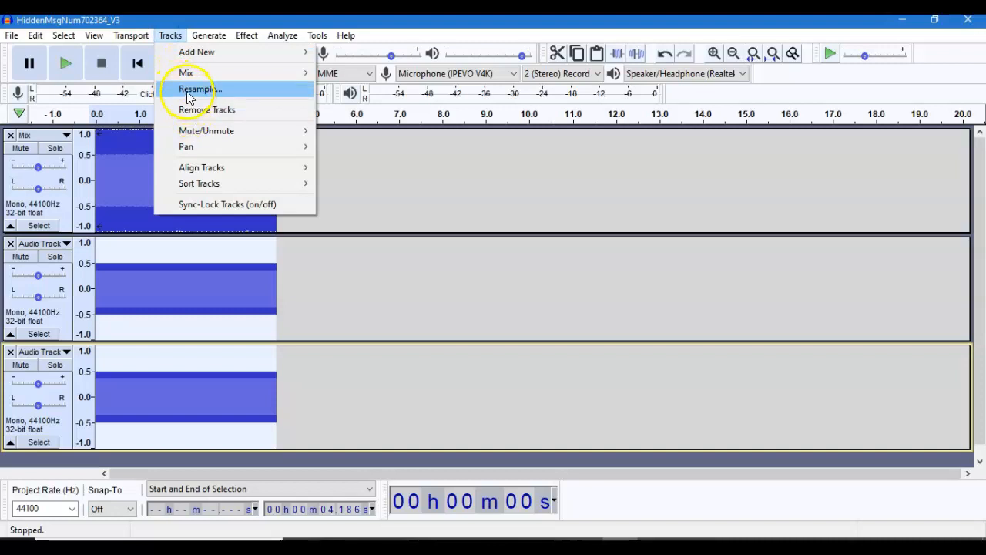
{"action": "mouse_move", "coordinate": [188, 75]}
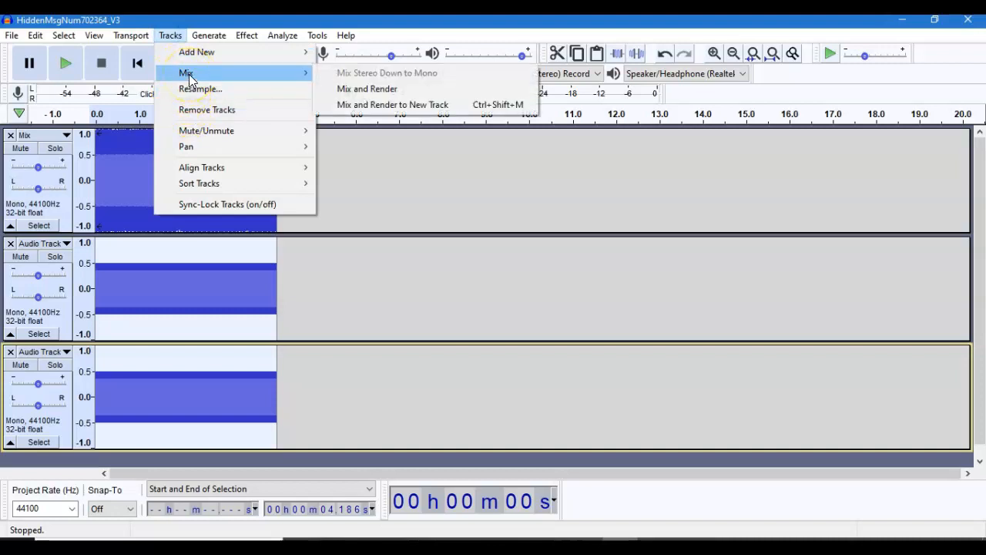
{"action": "left_click", "coordinate": [364, 108]}
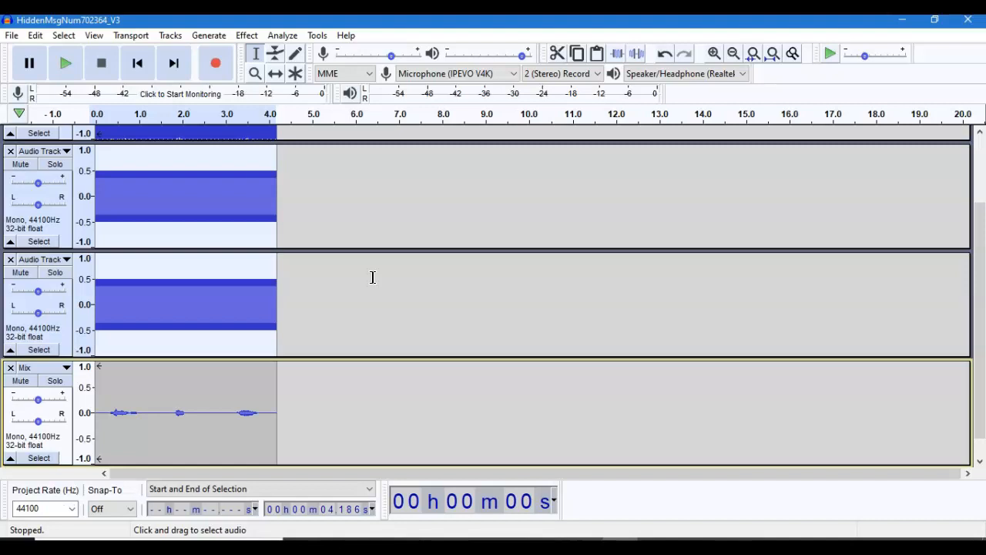
- Amplify only the newly rendered mix track by 23.713 dB, to a new peak amplitude of 0.0 dB
{"action": "left_click", "coordinate": [33, 459]}
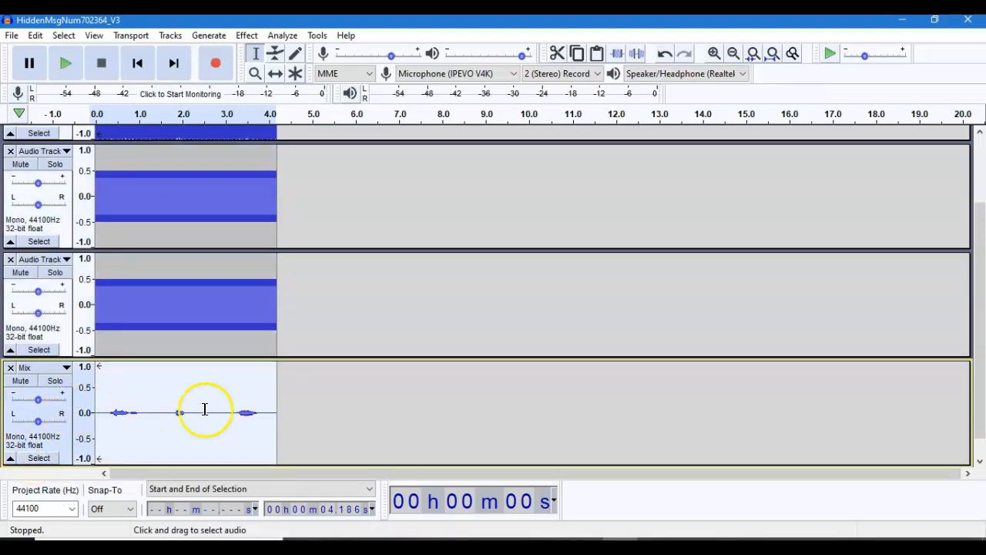
{"action": "left_click", "coordinate": [243, 37]}
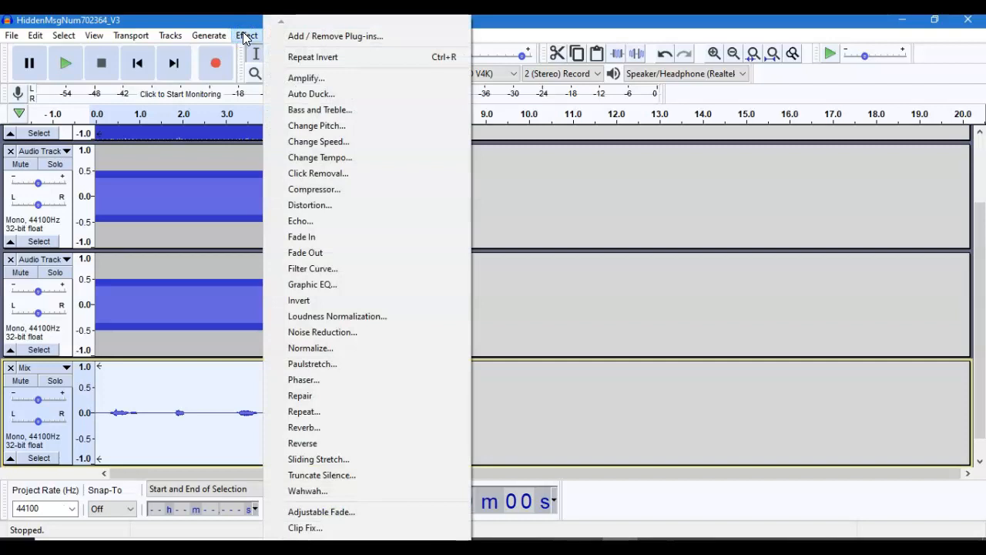
{"action": "left_click", "coordinate": [302, 81]}
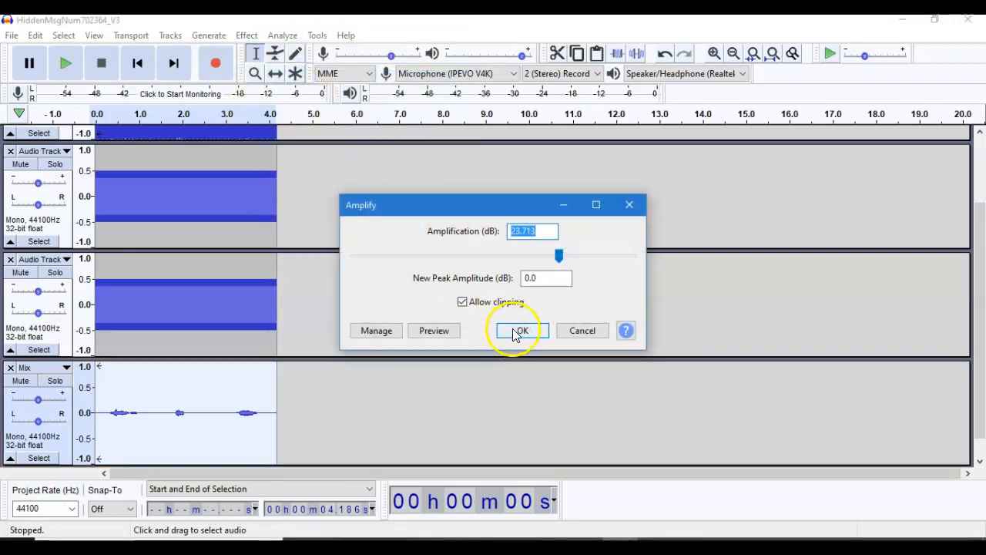
{"action": "left_click", "coordinate": [518, 331]}
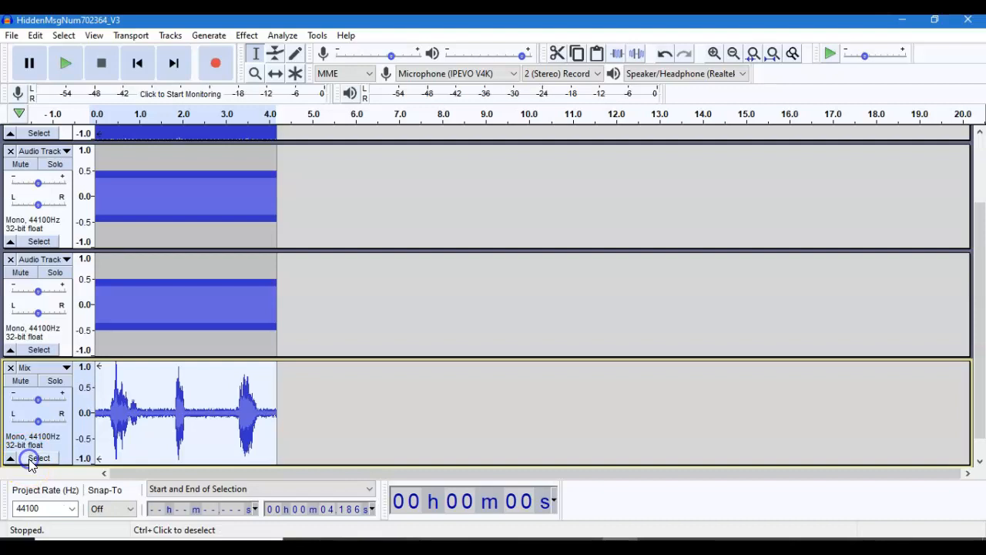
- Play the amplified mix track and examine its frequency spectrum plot
{"action": "left_click", "coordinate": [66, 67]}
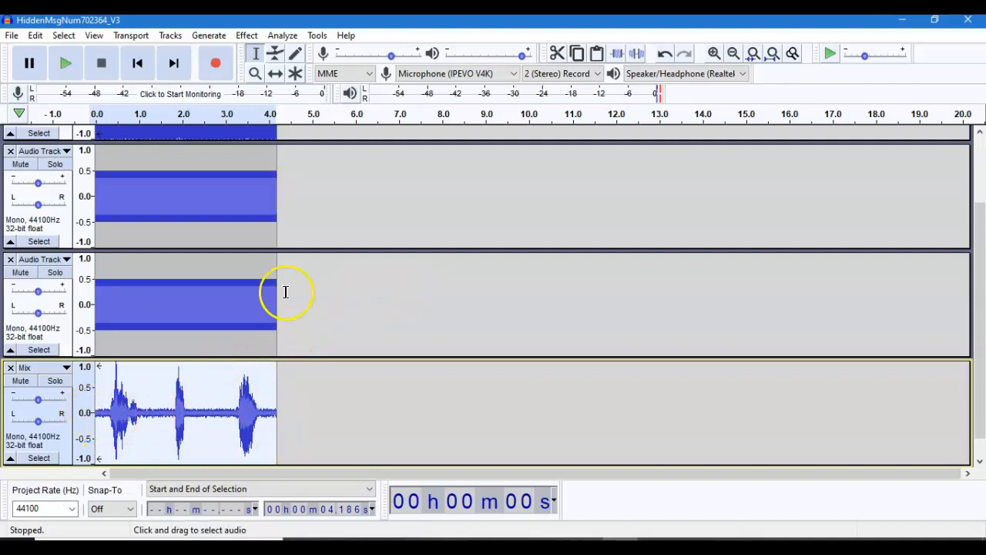
{"action": "left_click", "coordinate": [283, 36]}
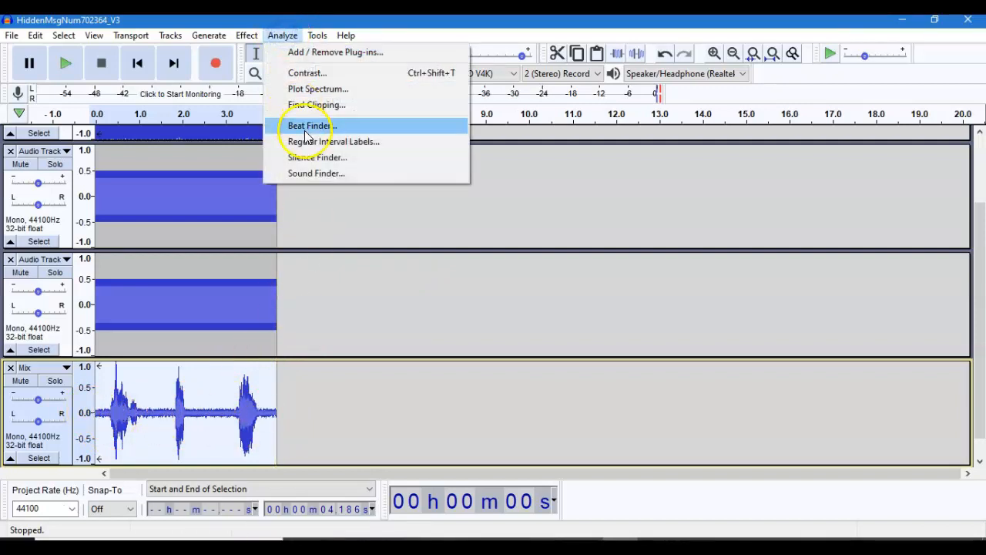
{"action": "left_click", "coordinate": [307, 89]}
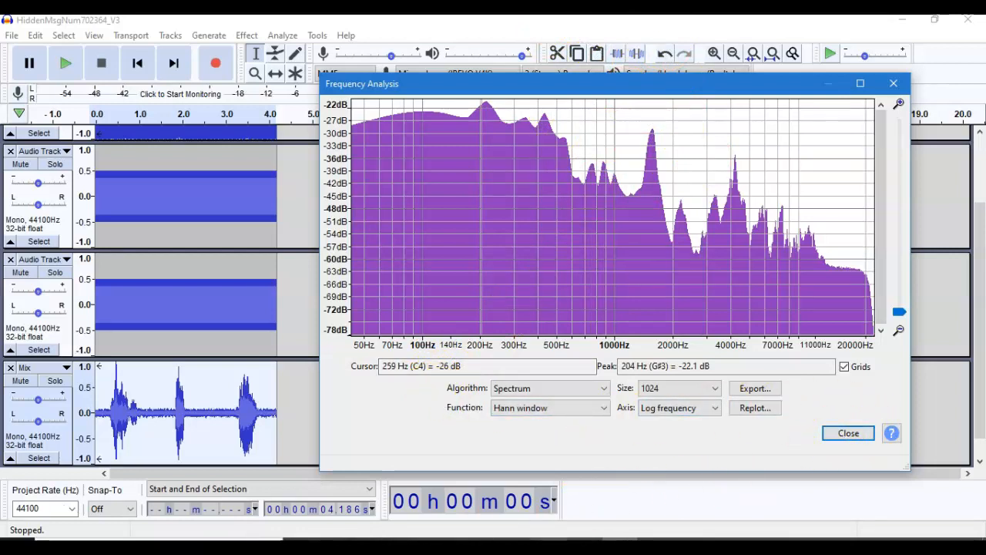
{"action": "mouse_move", "coordinate": [550, 548]}
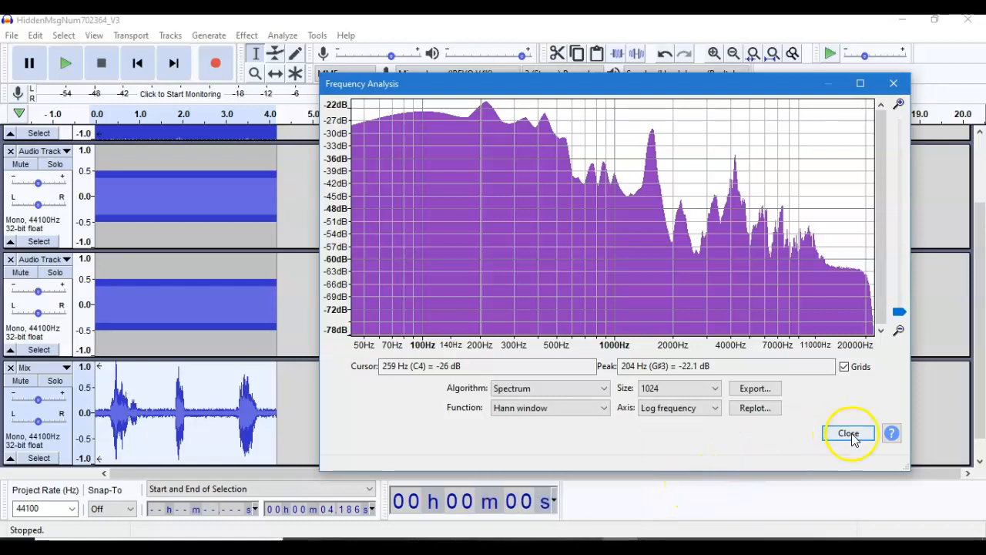
{"action": "left_click", "coordinate": [895, 83]}
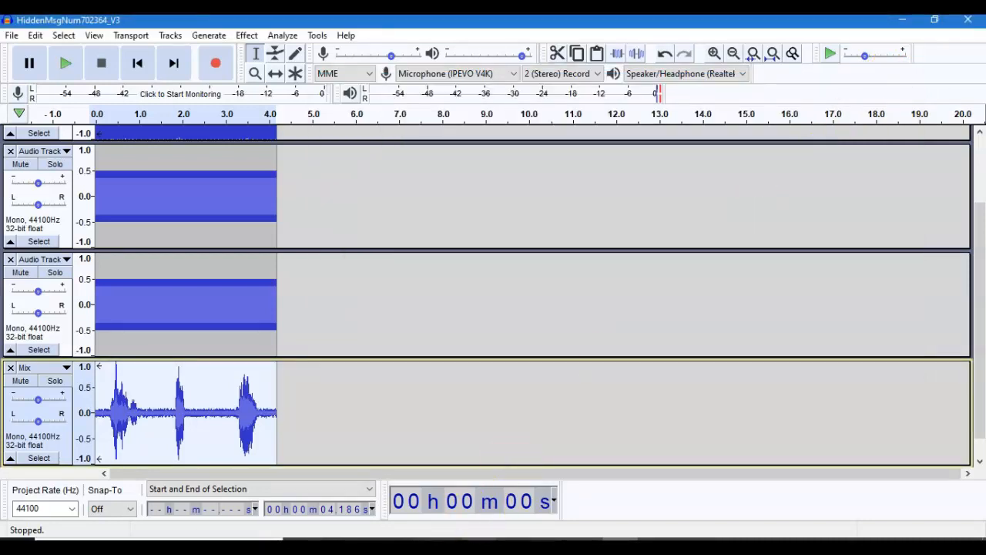
{"action": "left_click", "coordinate": [584, 546]}
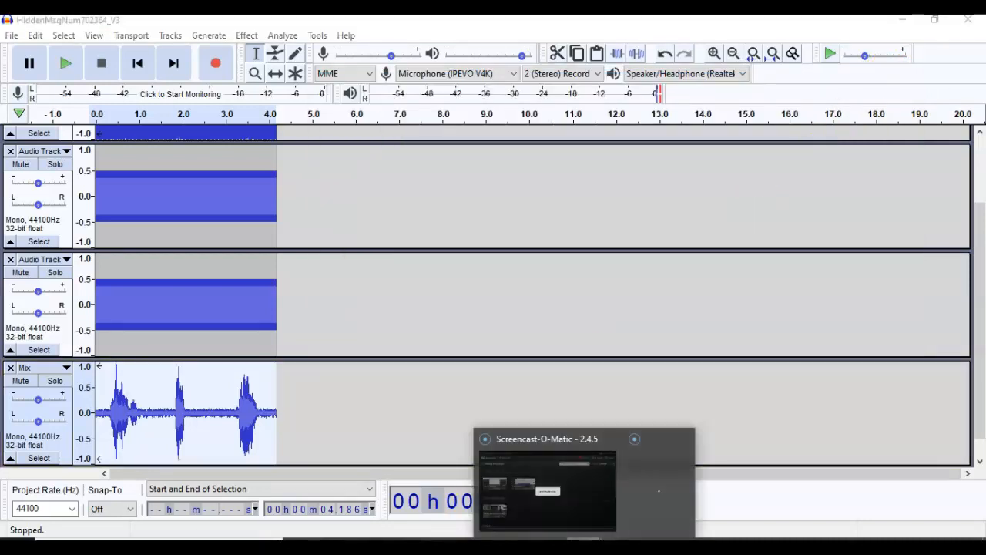
{"action": "left_click", "coordinate": [578, 524]}
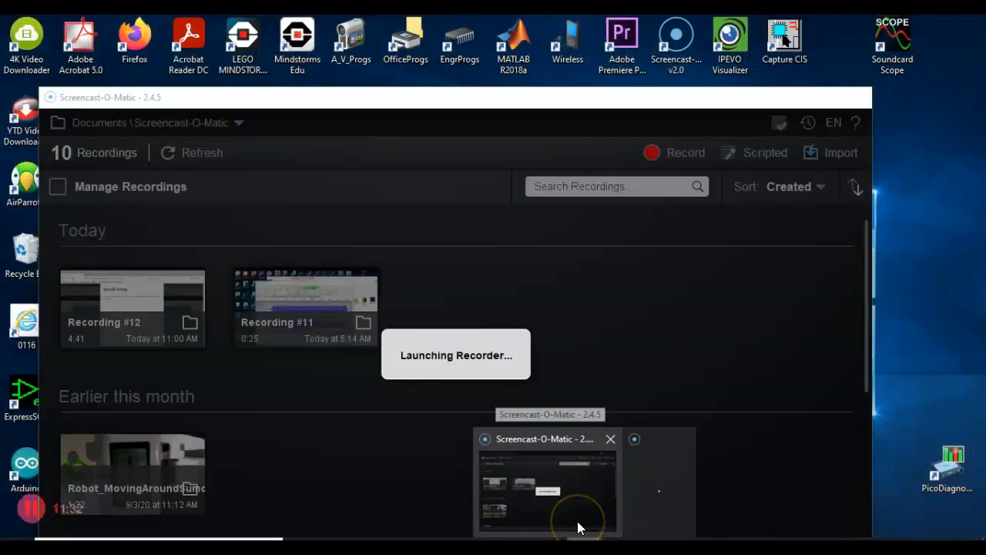